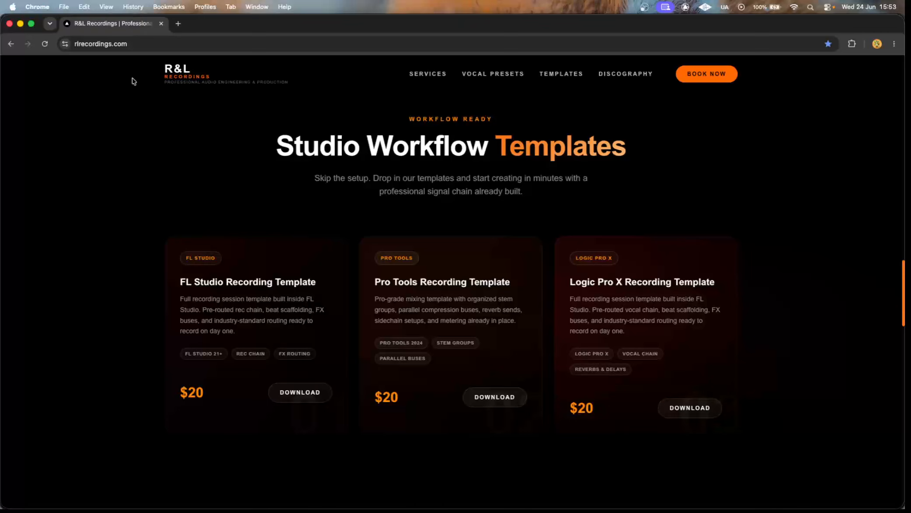
Close the studio website's browser tab and, in Pro Tools, open the Waves Tune Real-Time insert on the REC track.
{"action": "left_click", "coordinate": [161, 23]}
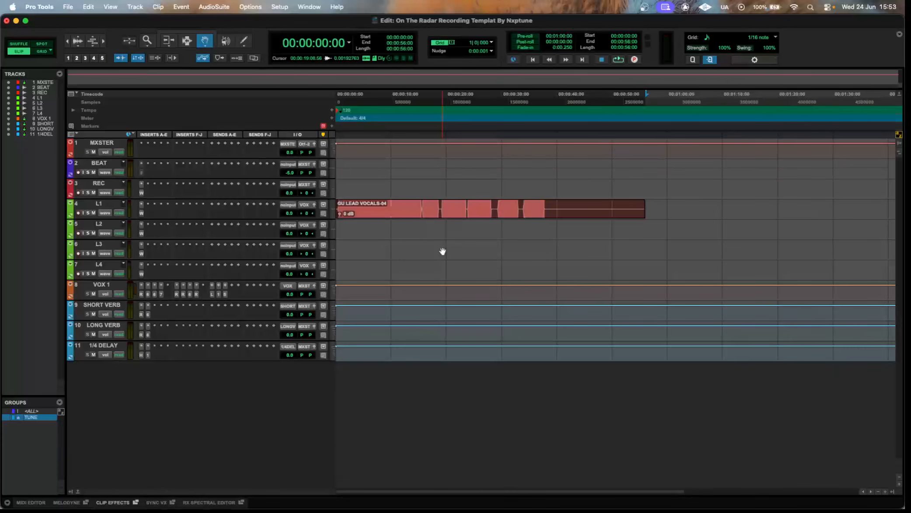
{"action": "left_click", "coordinate": [142, 195]}
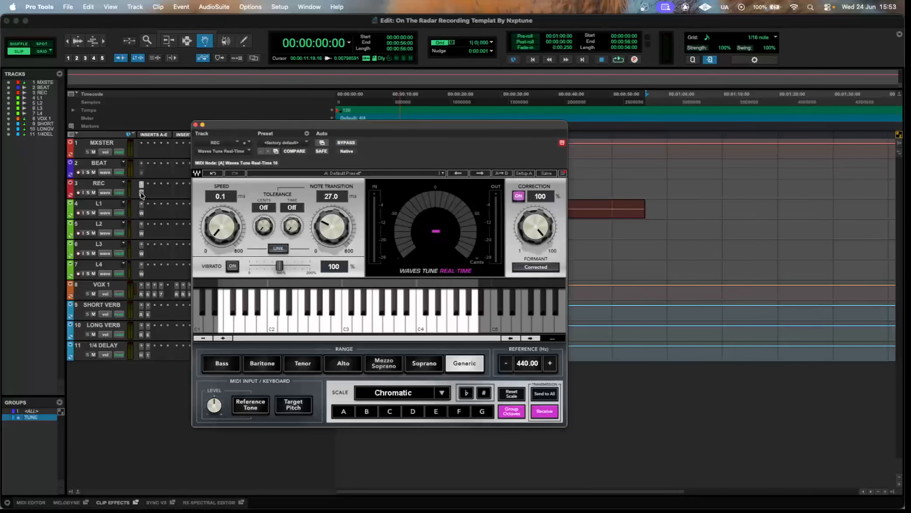
{"action": "left_click_drag", "start_coordinate": [331, 130], "coordinate": [387, 108]}
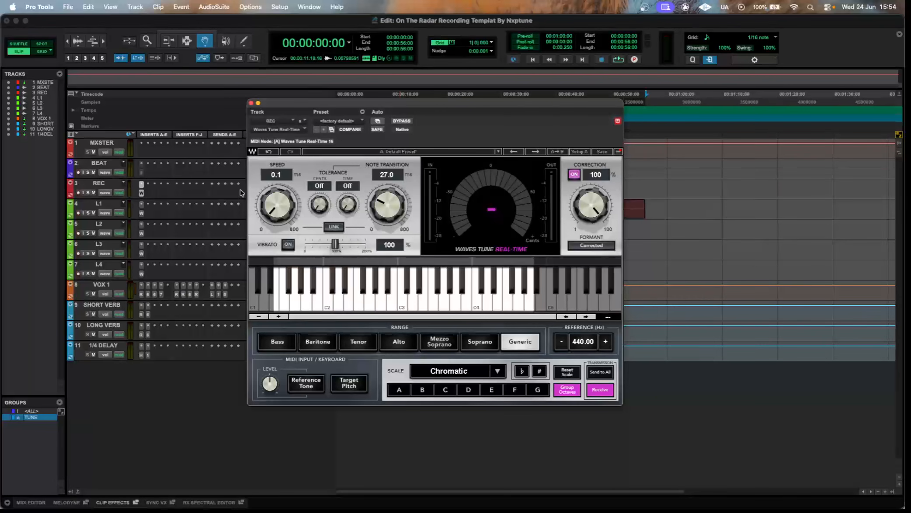
Raise the Waves Tune Real-Time speed on REC to about 93.9 ms and check the grouped instances on L1 through L4.
{"action": "left_click_drag", "start_coordinate": [274, 205], "coordinate": [274, 175]}
{"action": "left_click", "coordinate": [143, 253]}
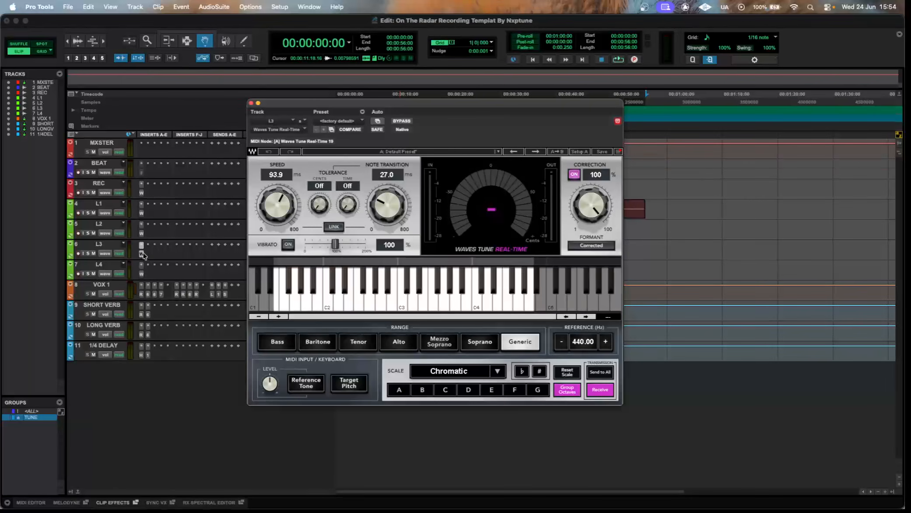
{"action": "left_click", "coordinate": [141, 230]}
{"action": "left_click", "coordinate": [141, 205]}
{"action": "left_click", "coordinate": [142, 265]}
Set the Waves Tune Real-Time speed to 0.1 ms on L4 and check the instances on REC and L1.
{"action": "left_click_drag", "start_coordinate": [273, 206], "coordinate": [271, 239]}
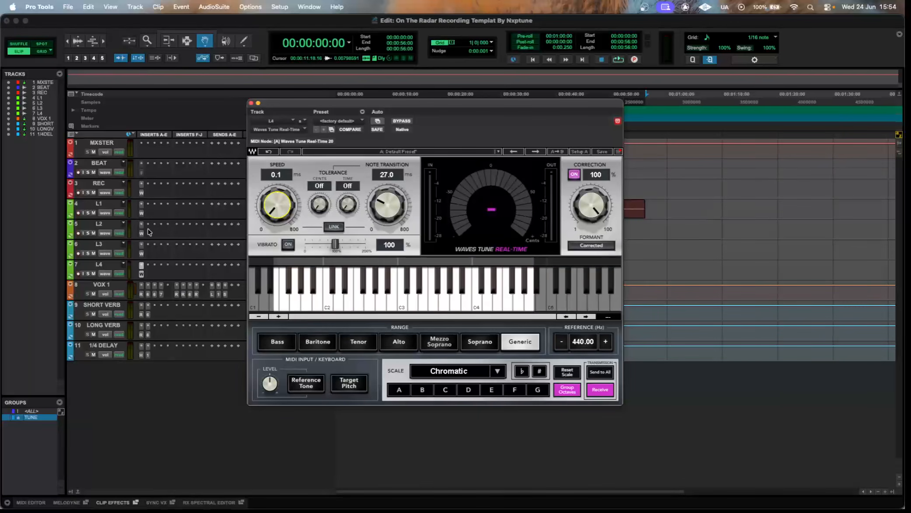
{"action": "left_click", "coordinate": [141, 194]}
{"action": "left_click", "coordinate": [141, 203]}
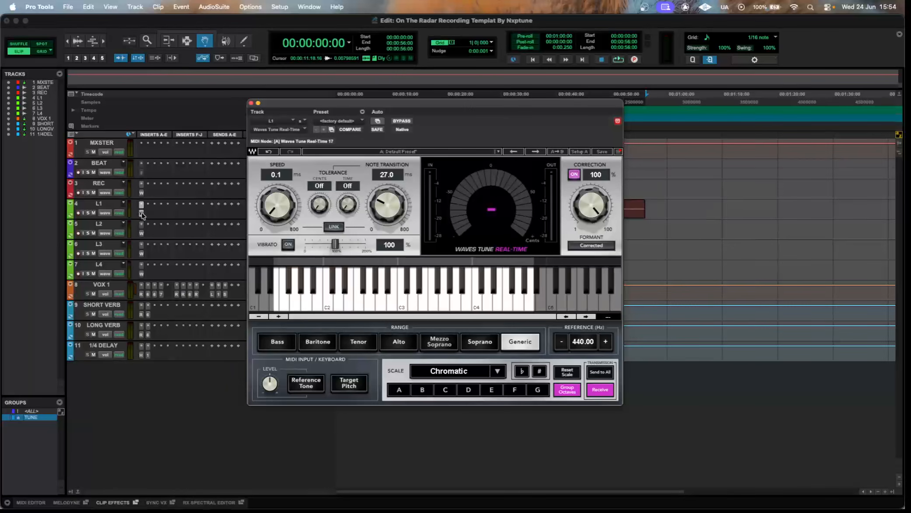
{"action": "left_click", "coordinate": [142, 204]}
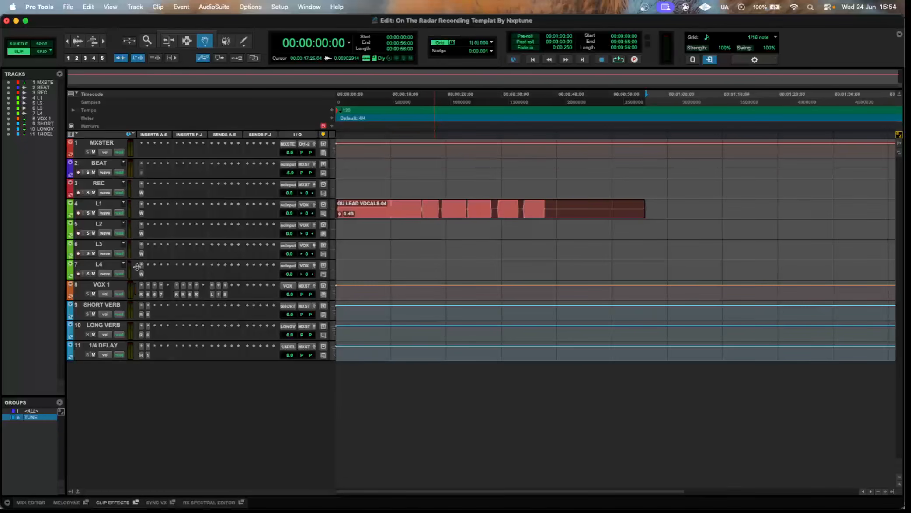
Insert FabFilter Pro-Q 3 ahead of Waves Tune Real-Time on L2 and L3, and add a low cut at about 200 Hz.
{"action": "left_click_drag", "start_coordinate": [142, 234], "coordinate": [141, 254]}
{"action": "left_click", "coordinate": [142, 236]}
{"action": "left_click", "coordinate": [131, 254]}
{"action": "left_click", "coordinate": [141, 234]}
{"action": "left_click", "coordinate": [171, 212]}
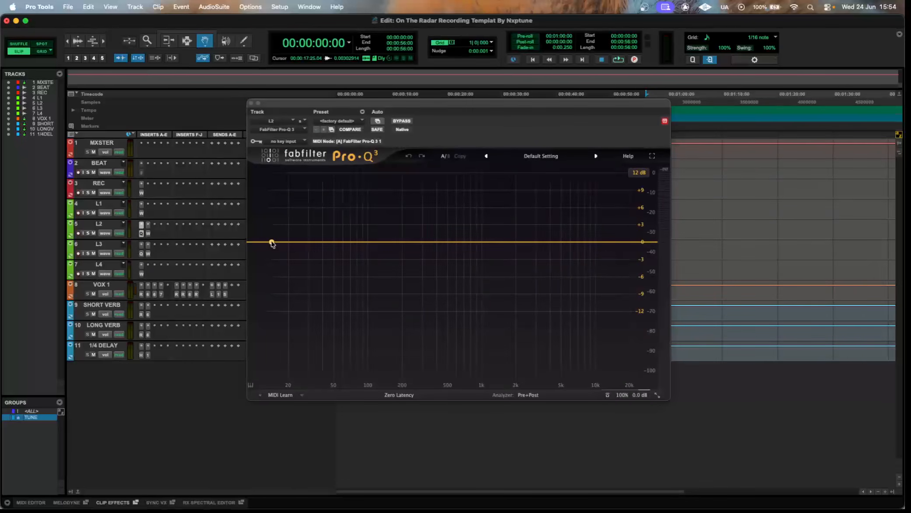
{"action": "left_click_drag", "start_coordinate": [287, 244], "coordinate": [404, 244]}
{"action": "left_click", "coordinate": [141, 254]}
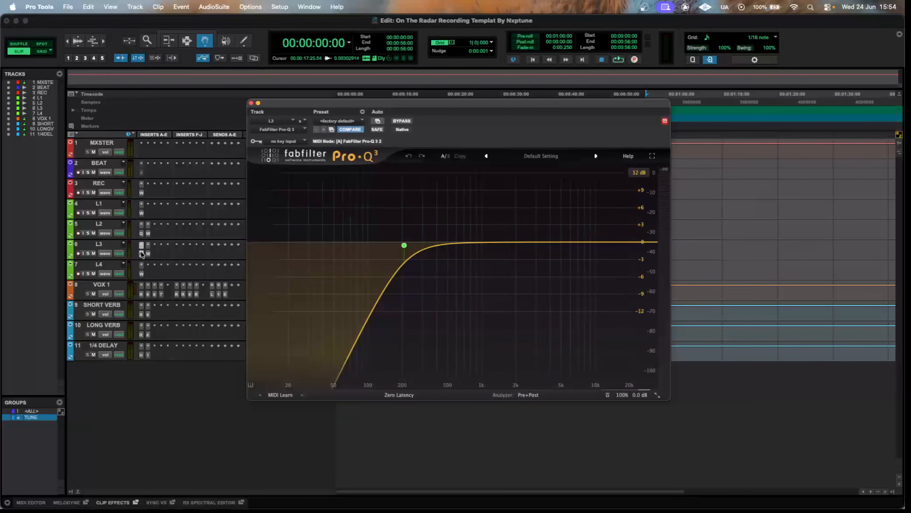
Remove the FabFilter Pro-Q 3 inserts from the L3 and L2 tracks.
{"action": "left_click", "coordinate": [141, 245]}
{"action": "left_click", "coordinate": [162, 191]}
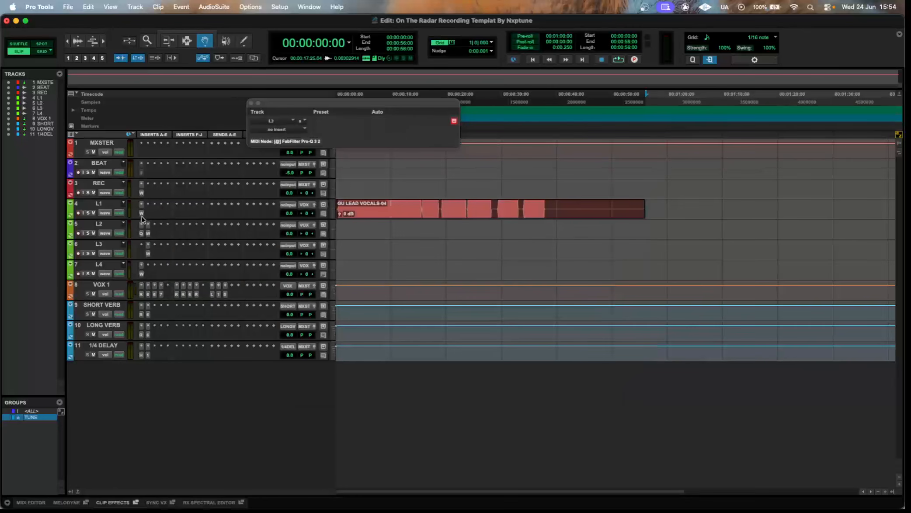
{"action": "left_click", "coordinate": [141, 224]}
{"action": "left_click", "coordinate": [163, 171]}
Compare the Waves Tune Real-Time instances in the second slots of L2 and L3 with the one on L1.
{"action": "left_click", "coordinate": [149, 235]}
{"action": "left_click", "coordinate": [149, 254]}
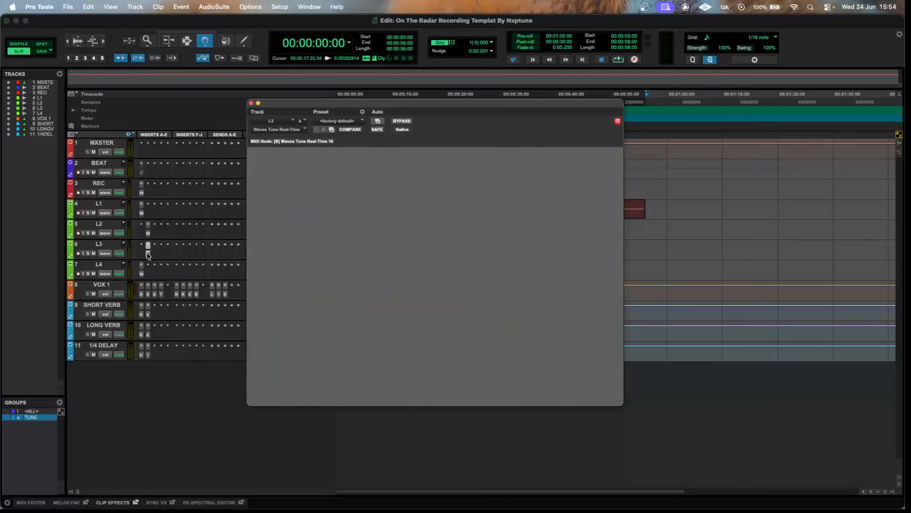
{"action": "left_click", "coordinate": [142, 213]}
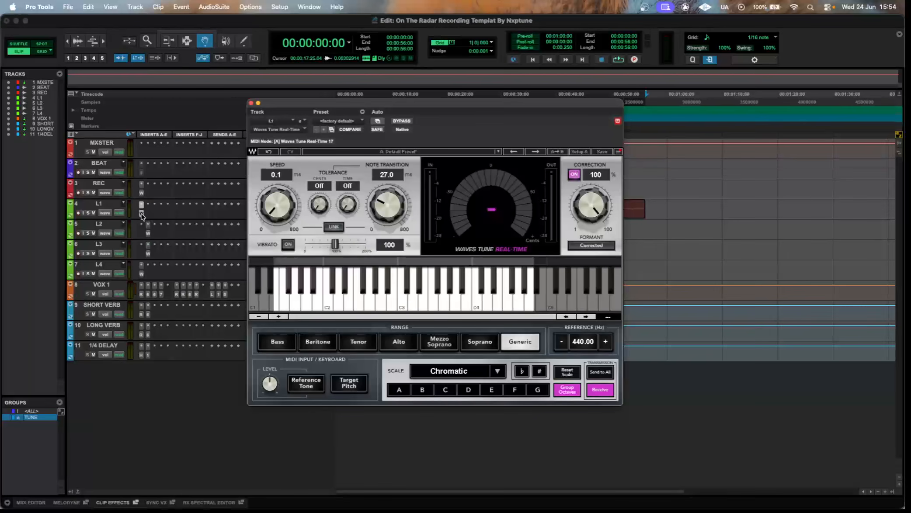
{"action": "left_click", "coordinate": [142, 214]}
{"action": "left_click", "coordinate": [149, 235]}
{"action": "left_click", "coordinate": [149, 235]}
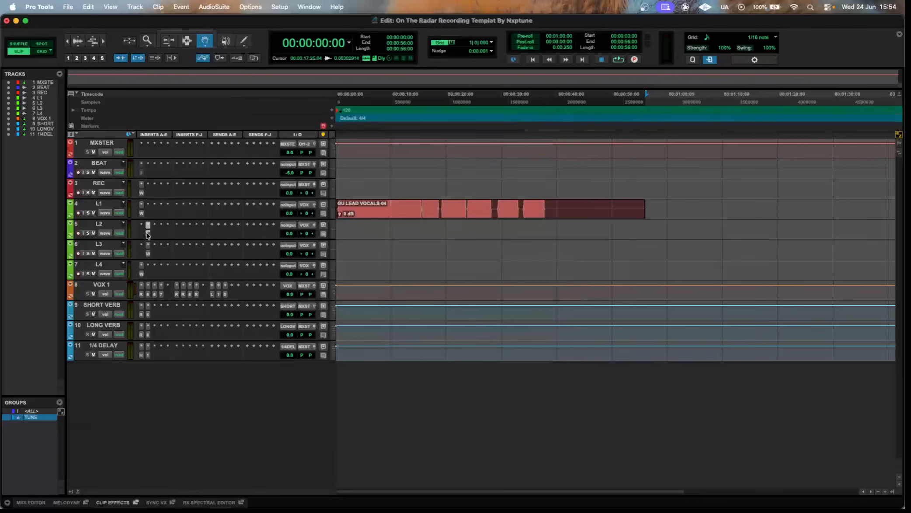
Move Waves Tune Real-Time back to the first insert slot on L2 and L3, and set L1's speed to 0.1 ms.
{"action": "left_click", "coordinate": [141, 213]}
{"action": "left_click", "coordinate": [141, 213]}
{"action": "left_click", "coordinate": [144, 237]}
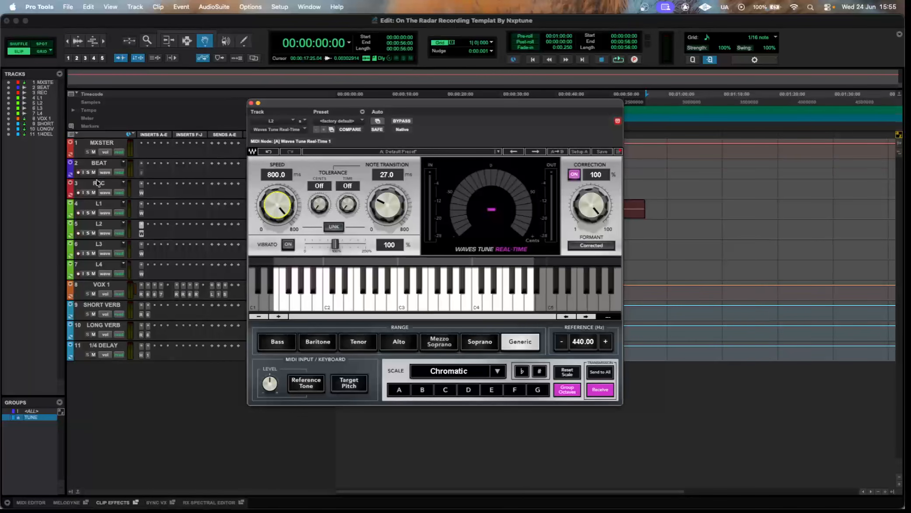
{"action": "left_click", "coordinate": [142, 213]}
{"action": "left_click_drag", "start_coordinate": [277, 216], "coordinate": [273, 209]}
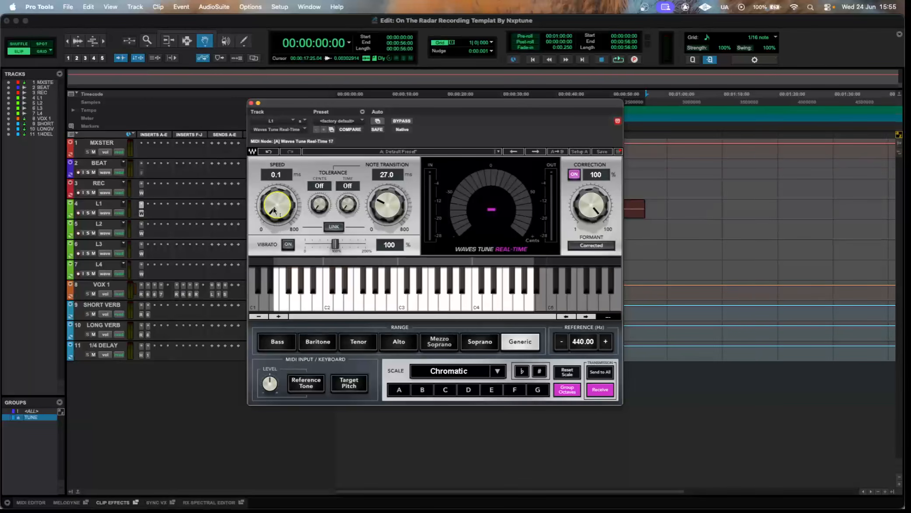
{"action": "left_click", "coordinate": [141, 213]}
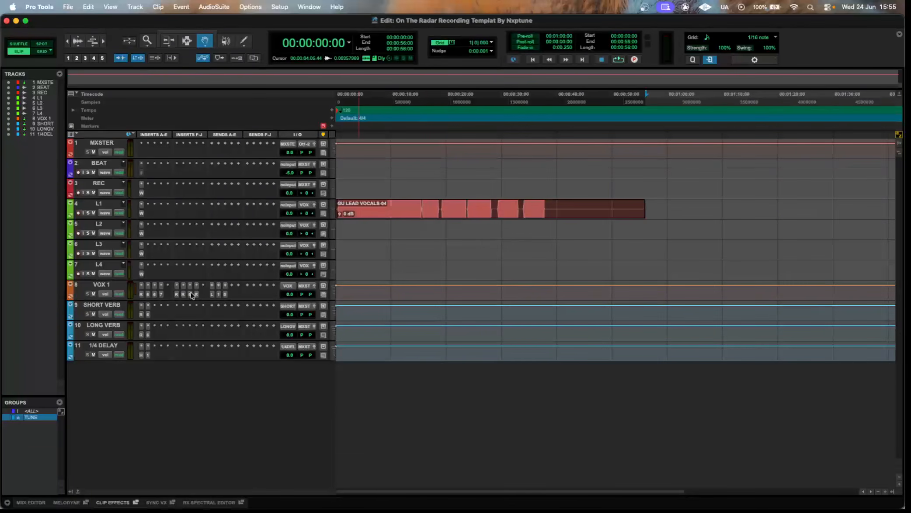
Enlarge the VOX 1 track's height and insert the L2 (stereo) limiter in the first slot of the MXSTER track.
{"action": "left_click_drag", "start_coordinate": [188, 300], "coordinate": [212, 326]}
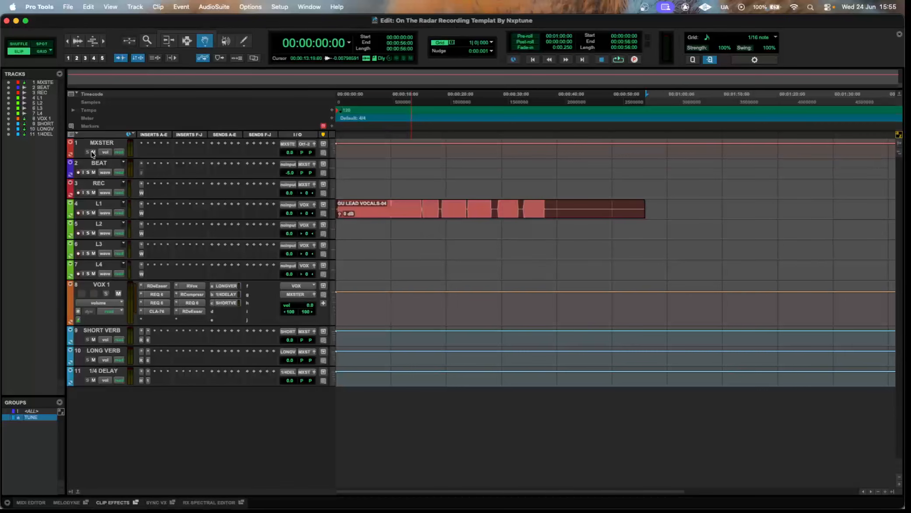
{"action": "left_click", "coordinate": [141, 144]}
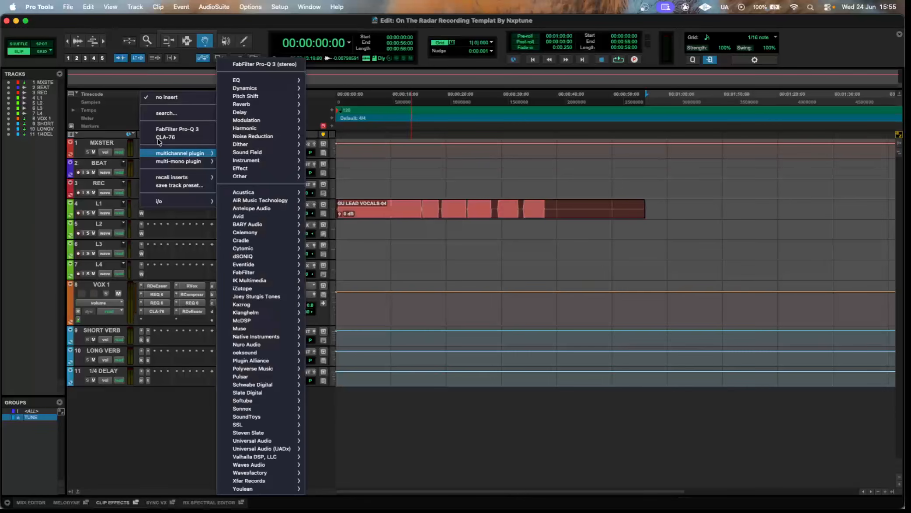
{"action": "left_click", "coordinate": [165, 113]}
{"action": "type", "text": "l2"}
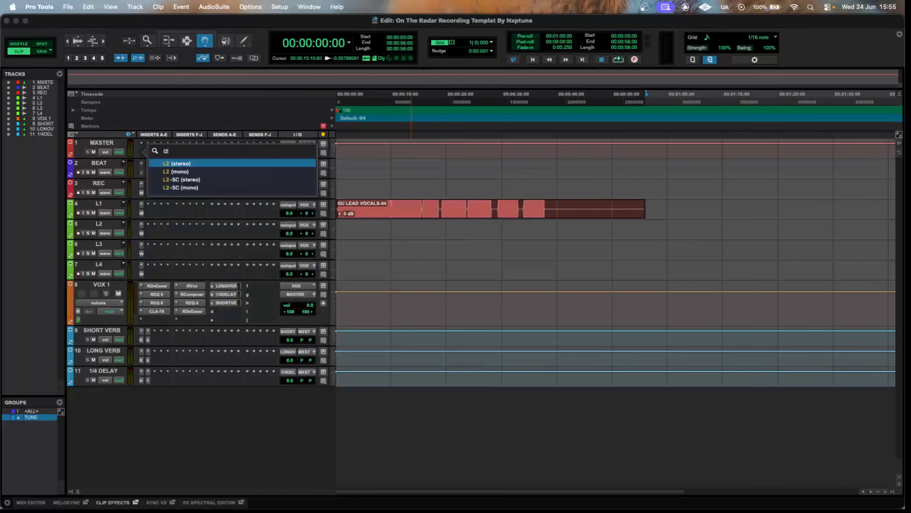
{"action": "key", "text": "Return"}
Set the MXSTER limiter's threshold to -1.0 and its out ceiling to -0.5.
{"action": "left_click_drag", "start_coordinate": [307, 222], "coordinate": [306, 224]}
{"action": "left_click_drag", "start_coordinate": [275, 189], "coordinate": [274, 191]}
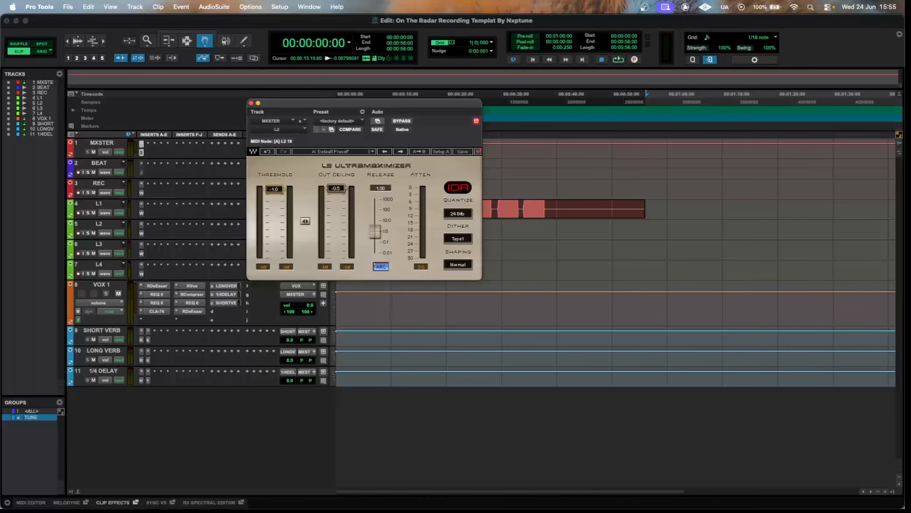
{"action": "left_click", "coordinate": [251, 103]}
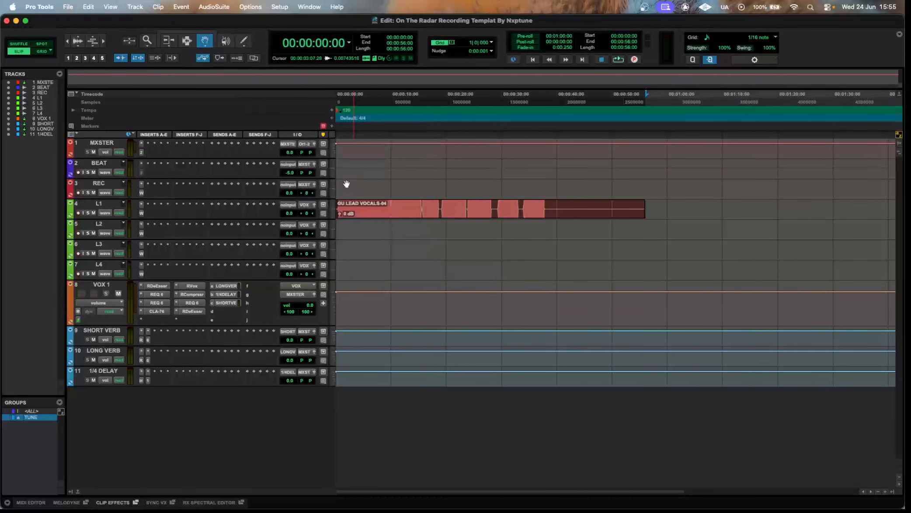
{"action": "left_click", "coordinate": [141, 153]}
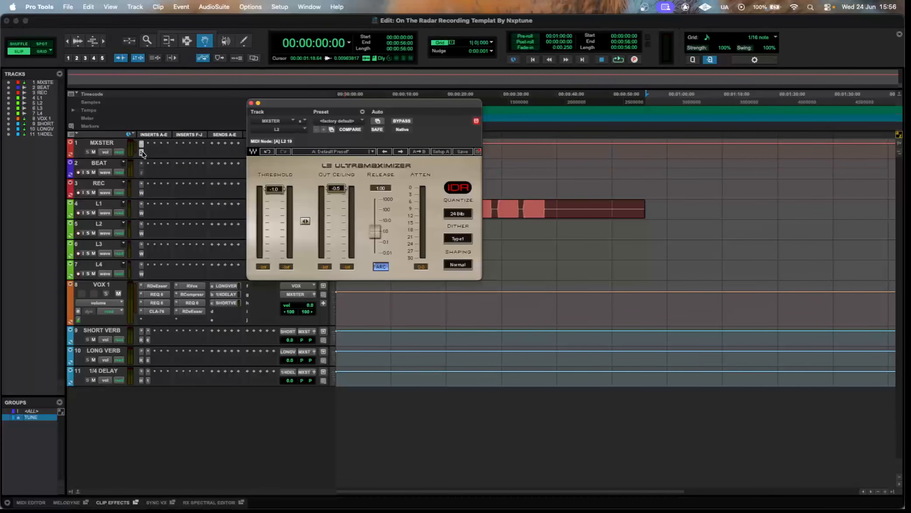
{"action": "left_click", "coordinate": [142, 153]}
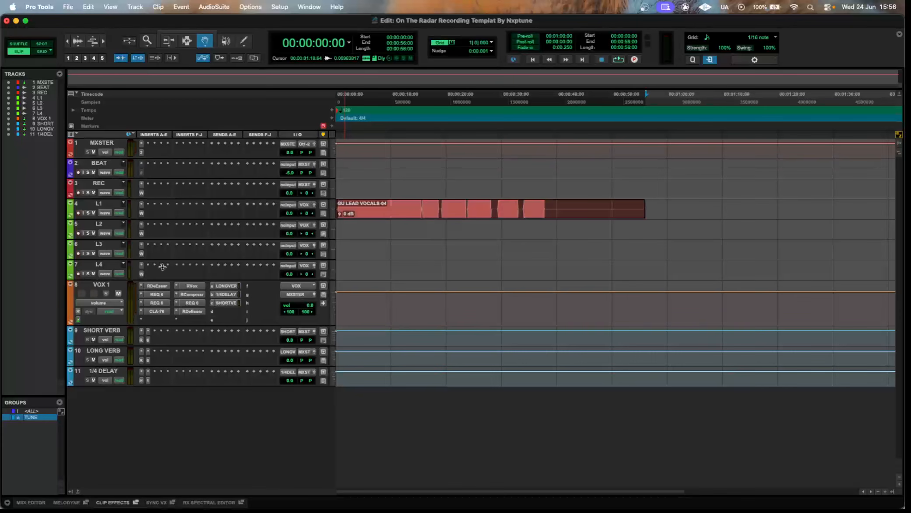
Examine the RDeEsser and the two REQ 6 equalizers at the start of the VOX 1 insert chain.
{"action": "left_click", "coordinate": [149, 287]}
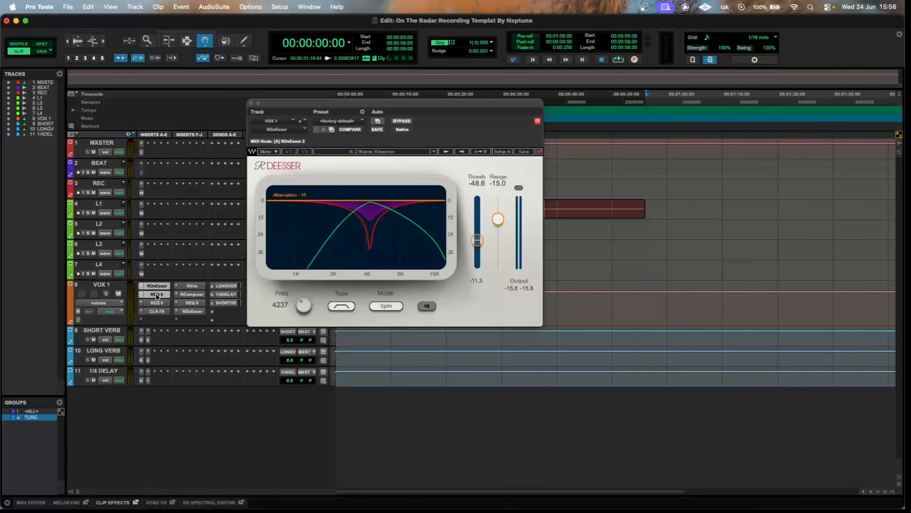
{"action": "left_click", "coordinate": [156, 295]}
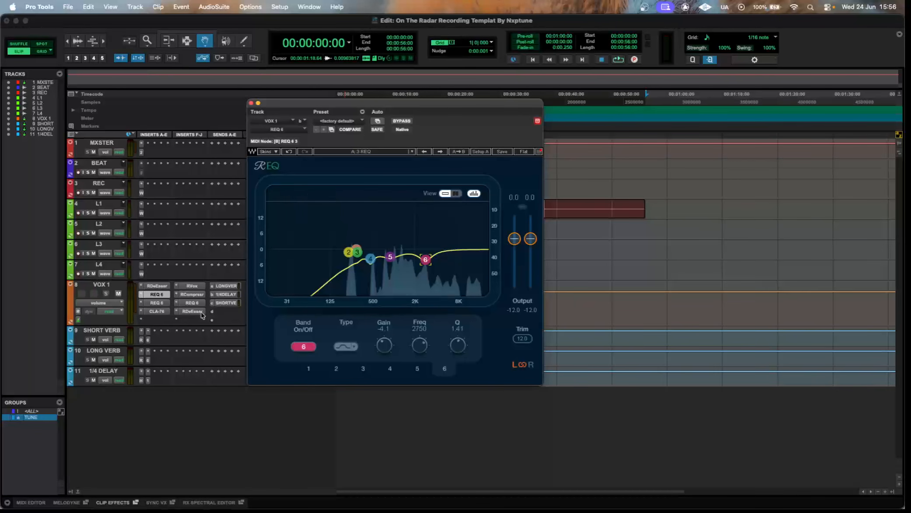
{"action": "left_click", "coordinate": [156, 303]}
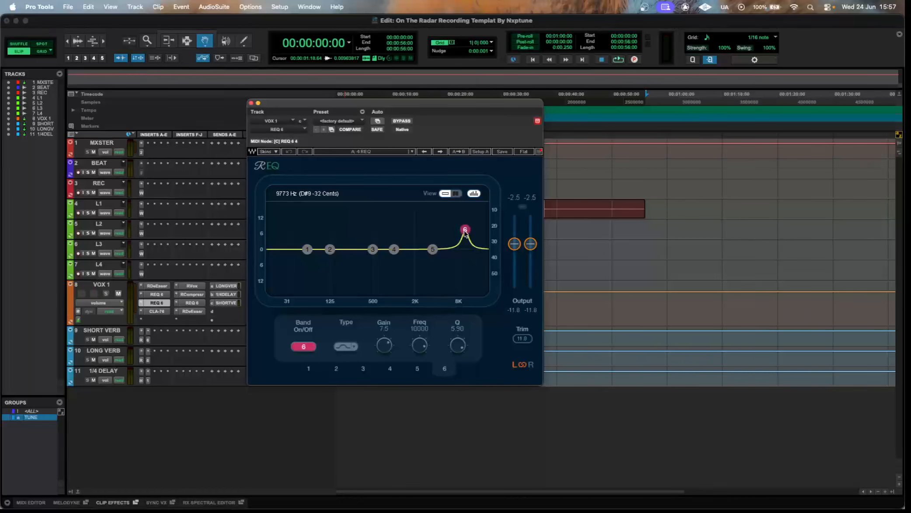
Boost band 5 of VOX 1's second REQ 6 by 2.2 dB at 3554 Hz and keep an inactive copy in the fifth slot.
{"action": "mouse_move", "coordinate": [432, 249]}
{"action": "left_mouse_down"}
{"action": "mouse_move", "coordinate": [440, 215]}
{"action": "mouse_move", "coordinate": [434, 260]}
{"action": "mouse_move", "coordinate": [433, 243]}
{"action": "left_mouse_up"}
{"action": "left_click_drag", "start_coordinate": [157, 303], "coordinate": [157, 321]}
{"action": "right_click", "coordinate": [157, 321]}
{"action": "left_click", "coordinate": [150, 330]}
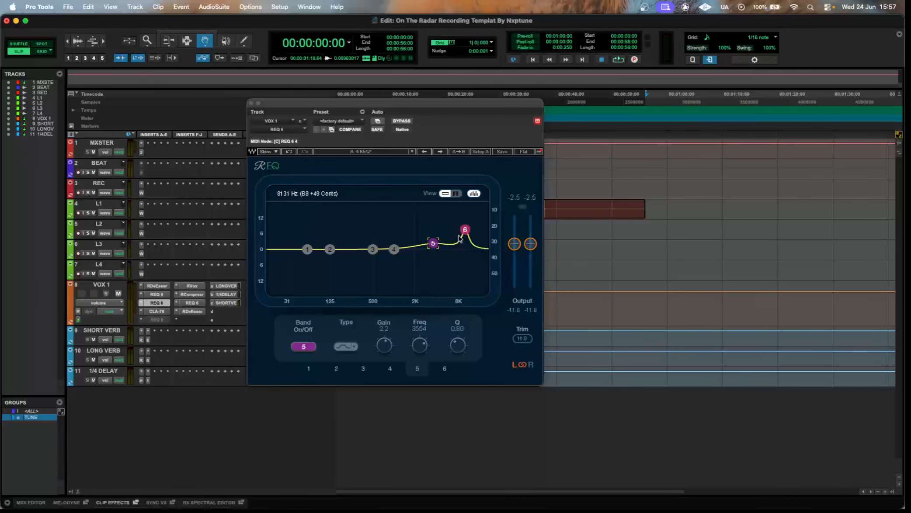
Load the default preset in the third-slot REQ 6 and raise band 6 as a 5.8 dB high shelf at 9041 Hz.
{"action": "left_click", "coordinate": [333, 120]}
{"action": "left_click", "coordinate": [334, 127]}
{"action": "left_click_drag", "start_coordinate": [459, 250], "coordinate": [461, 226]}
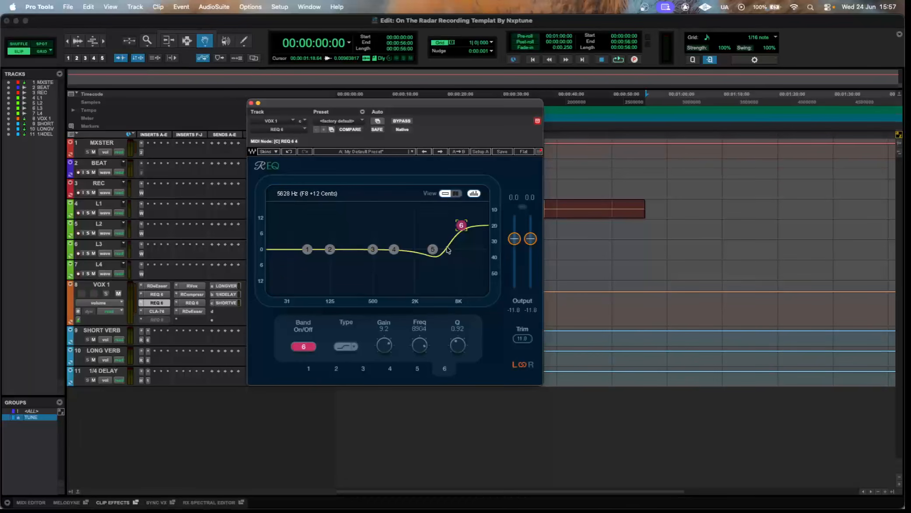
{"action": "mouse_move", "coordinate": [462, 226]}
{"action": "left_mouse_down"}
{"action": "mouse_move", "coordinate": [461, 260]}
{"action": "mouse_move", "coordinate": [462, 235]}
{"action": "left_mouse_up"}
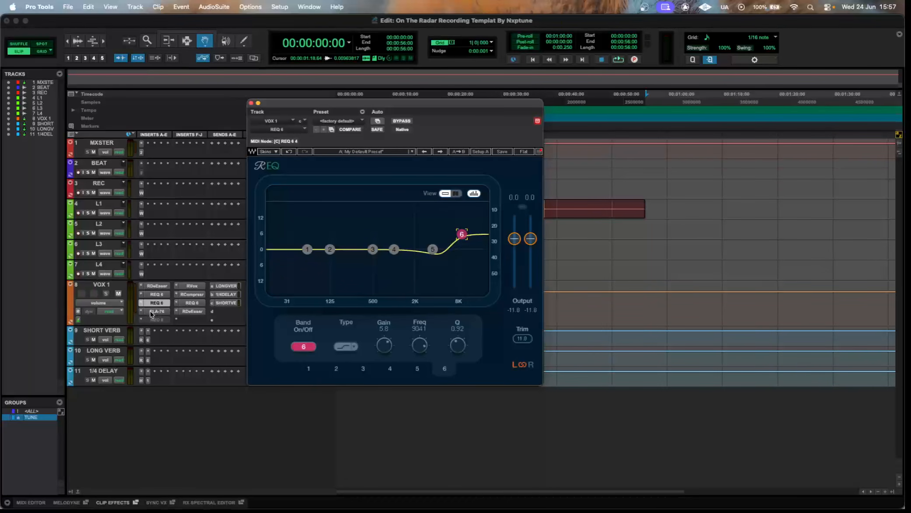
Move the backup REQ 6 from the fifth slot back into VOX 1's third slot and turn off its band 5.
{"action": "left_click_drag", "start_coordinate": [159, 321], "coordinate": [157, 304]}
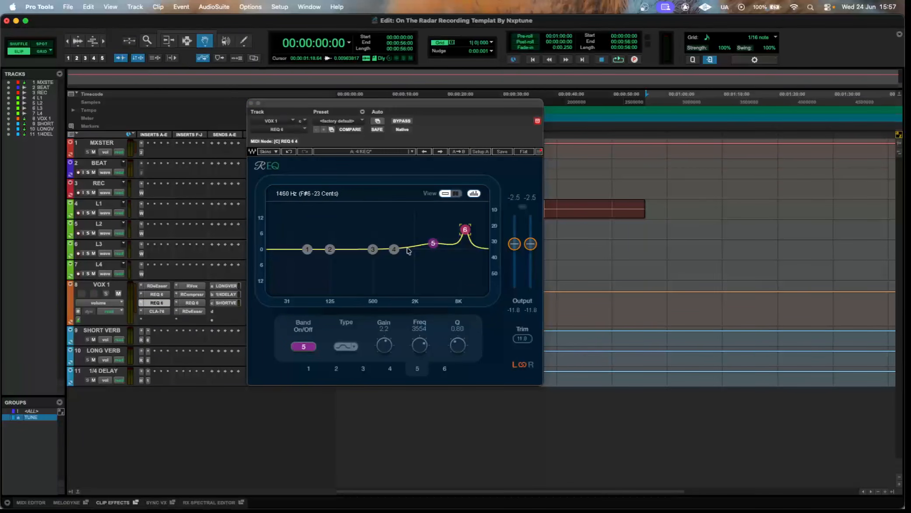
{"action": "left_click", "coordinate": [313, 347]}
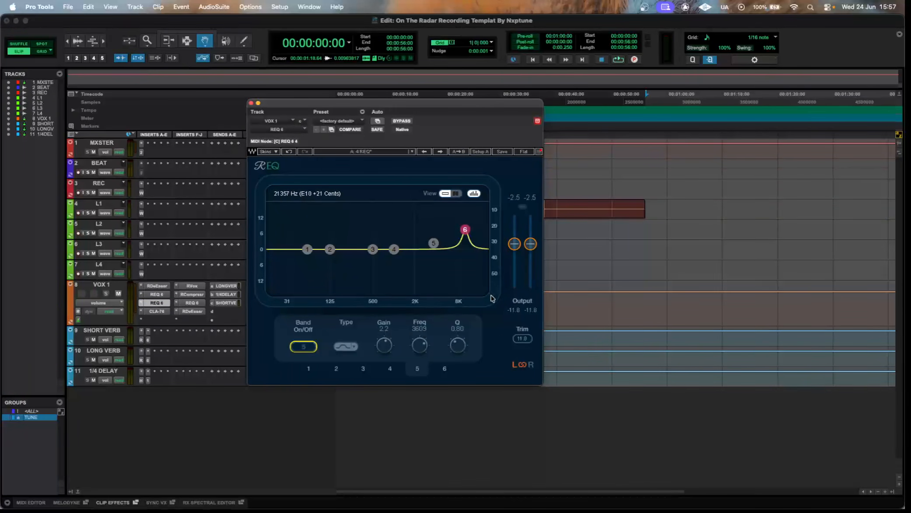
{"action": "left_click_drag", "start_coordinate": [444, 105], "coordinate": [455, 90]}
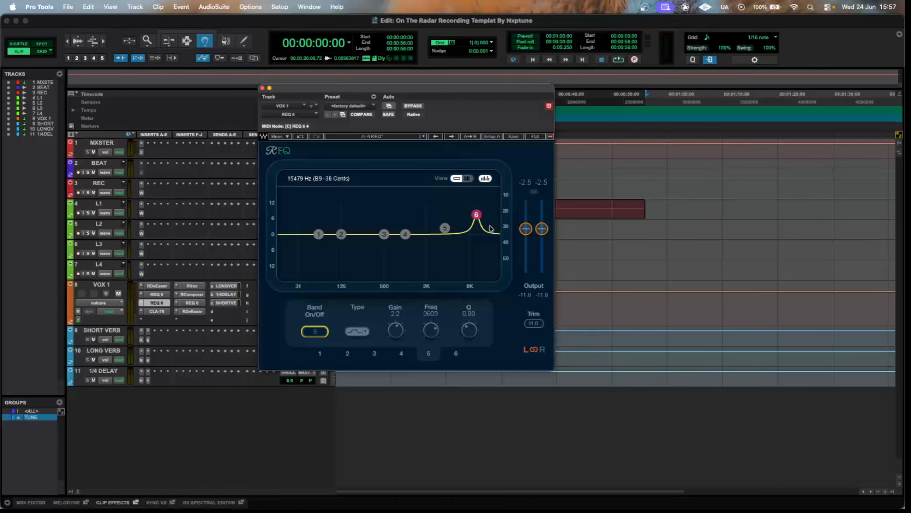
Examine band 6 of the third-slot REQ 6 and compare it with the RDeEsser and REQ 6 that precede it.
{"action": "left_click", "coordinate": [479, 219]}
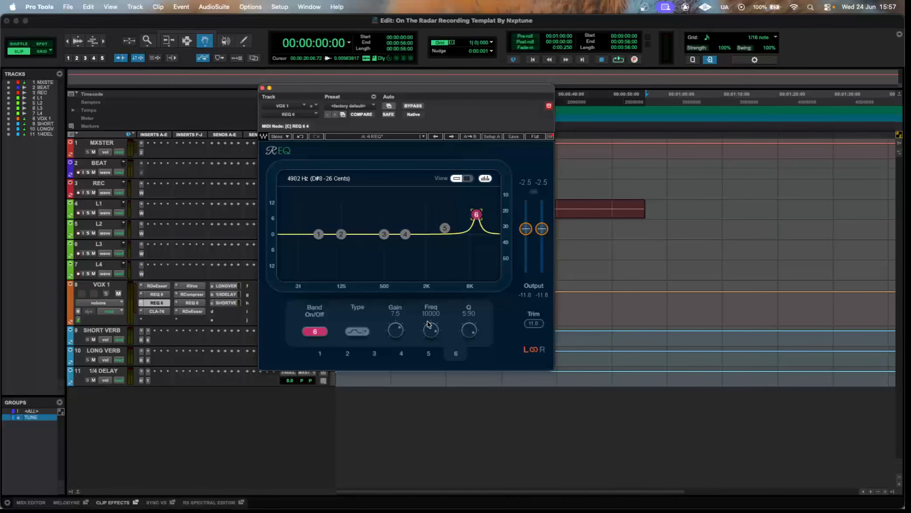
{"action": "left_click", "coordinate": [165, 295]}
{"action": "left_click", "coordinate": [166, 286]}
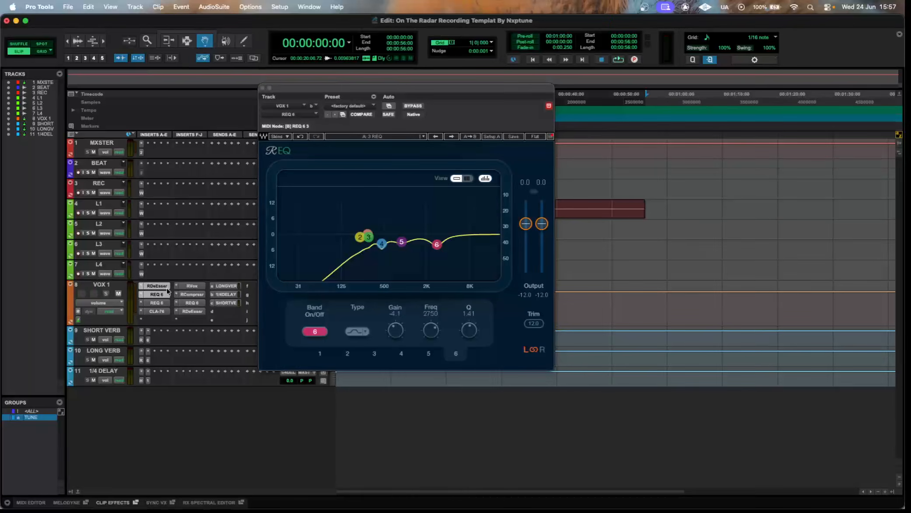
{"action": "left_click", "coordinate": [165, 294]}
{"action": "left_click", "coordinate": [167, 304]}
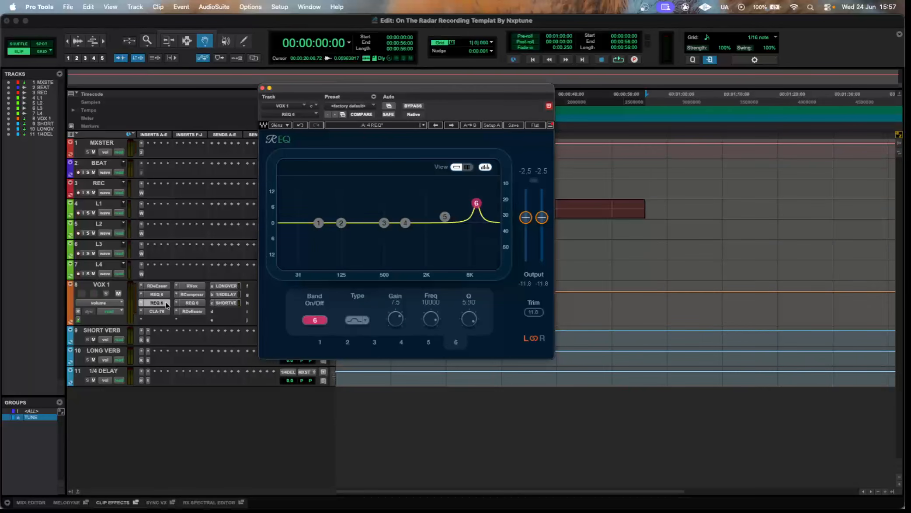
Examine the settings of CLA-76, RVox, RCompressor and the REQ 6 that follows them on VOX 1.
{"action": "left_click", "coordinate": [161, 312]}
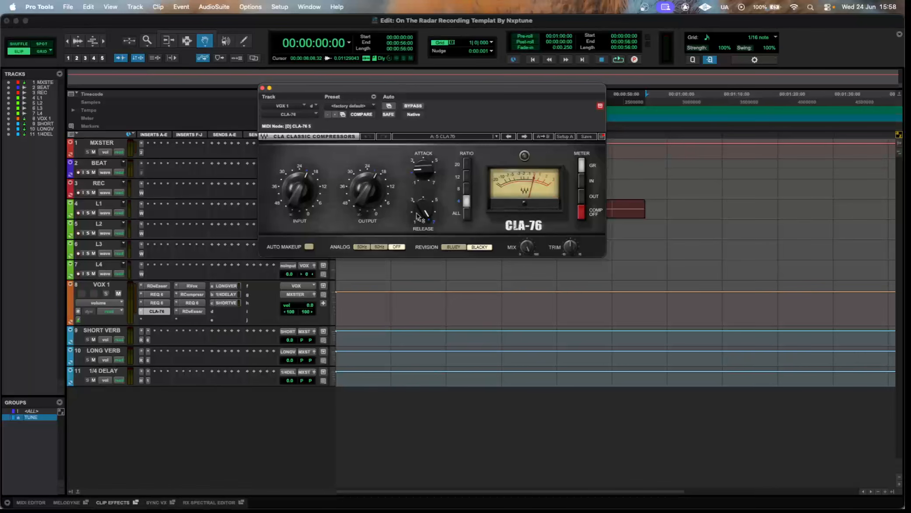
{"action": "mouse_move", "coordinate": [416, 215]}
{"action": "left_click", "coordinate": [196, 287]}
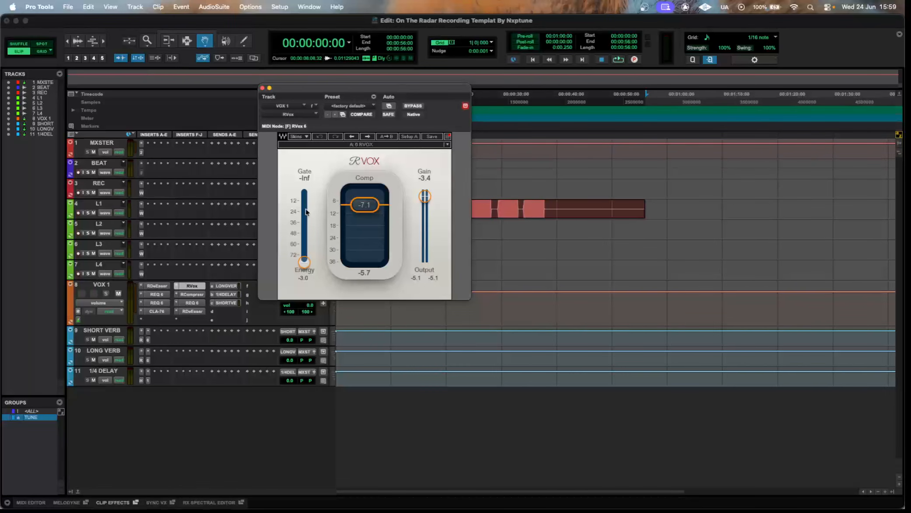
{"action": "left_click", "coordinate": [191, 295]}
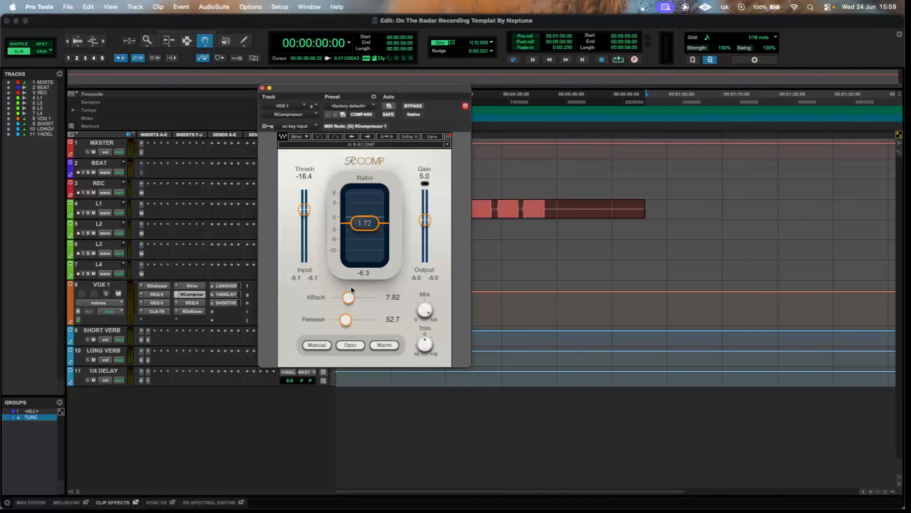
{"action": "left_click", "coordinate": [193, 303]}
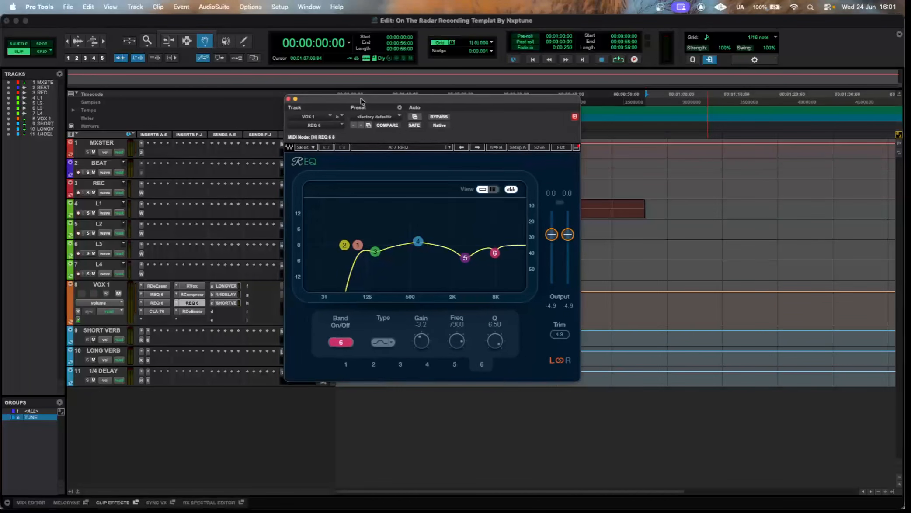
{"action": "left_click_drag", "start_coordinate": [356, 97], "coordinate": [374, 103]}
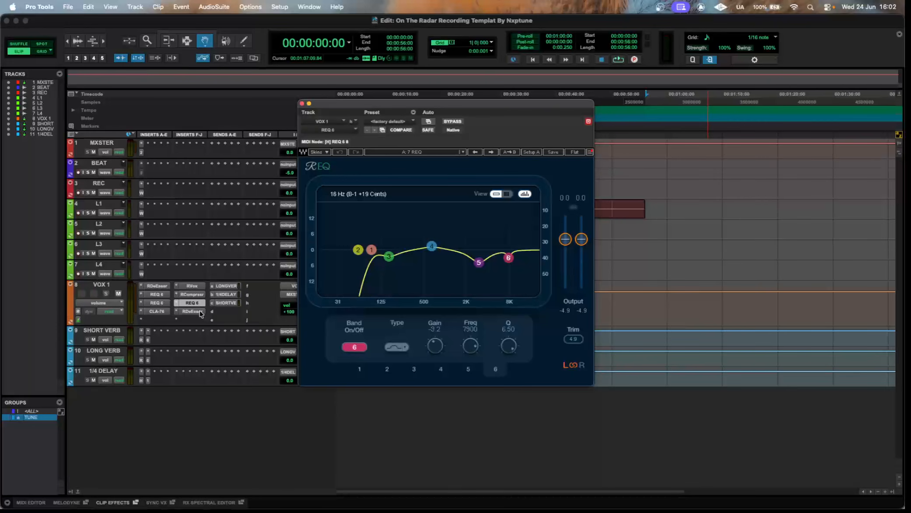
Compare VOX 1's final RDeEsser with the RDeEsser in its first insert slot and close the plugin window.
{"action": "left_click", "coordinate": [197, 311]}
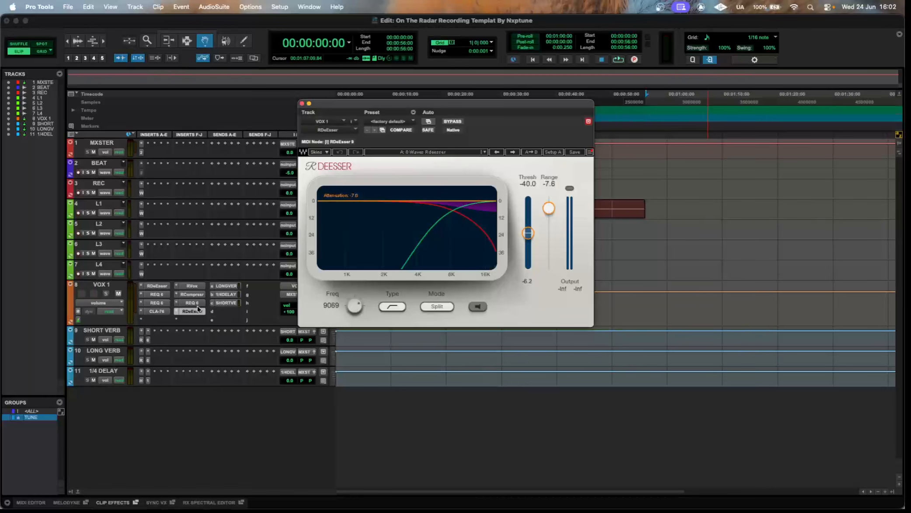
{"action": "left_click", "coordinate": [160, 287]}
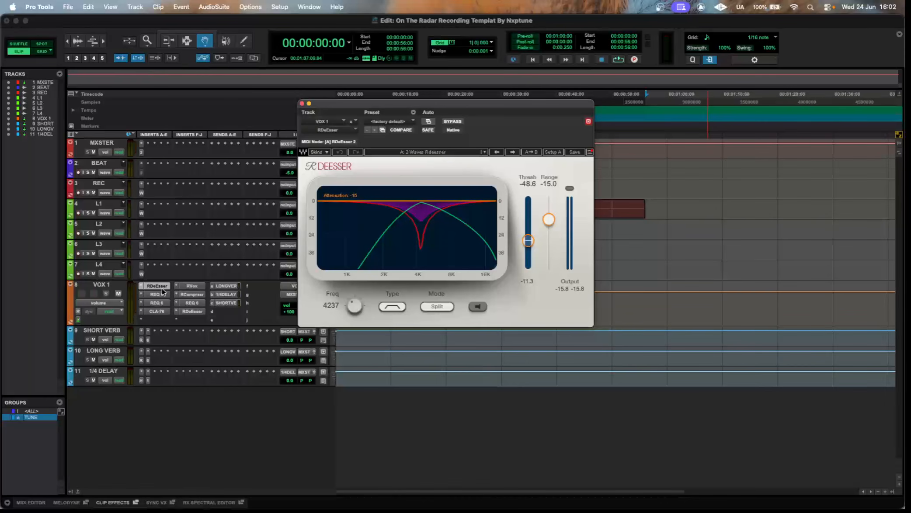
{"action": "left_click", "coordinate": [190, 311]}
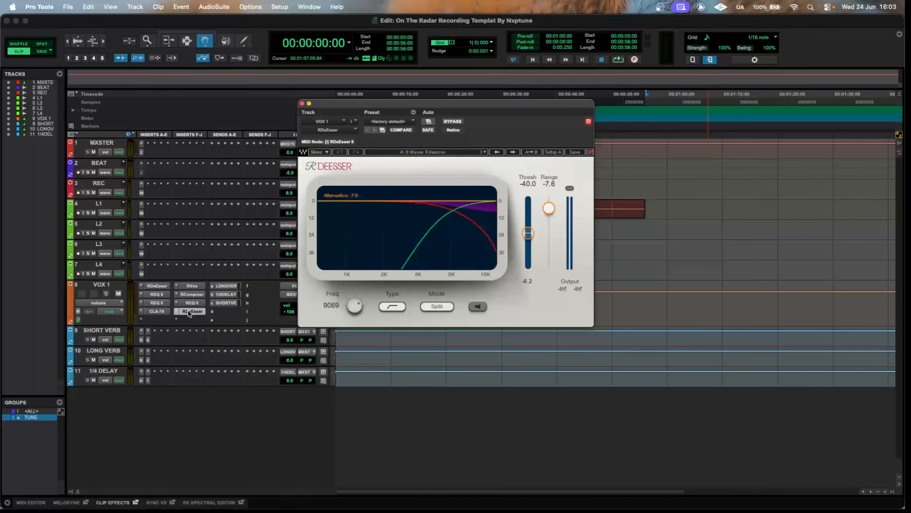
{"action": "left_click", "coordinate": [189, 312]}
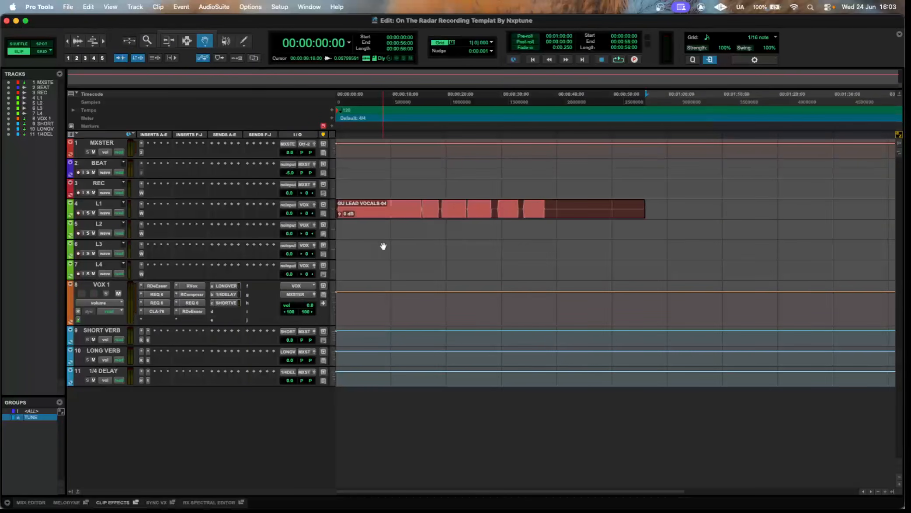
Examine the RVerb and REQ 6 inserts on SHORT VERB and LONG VERB and the inserts on 1/4 DELAY.
{"action": "key", "text": "super+bracketright"}
{"action": "left_click", "coordinate": [341, 138]}
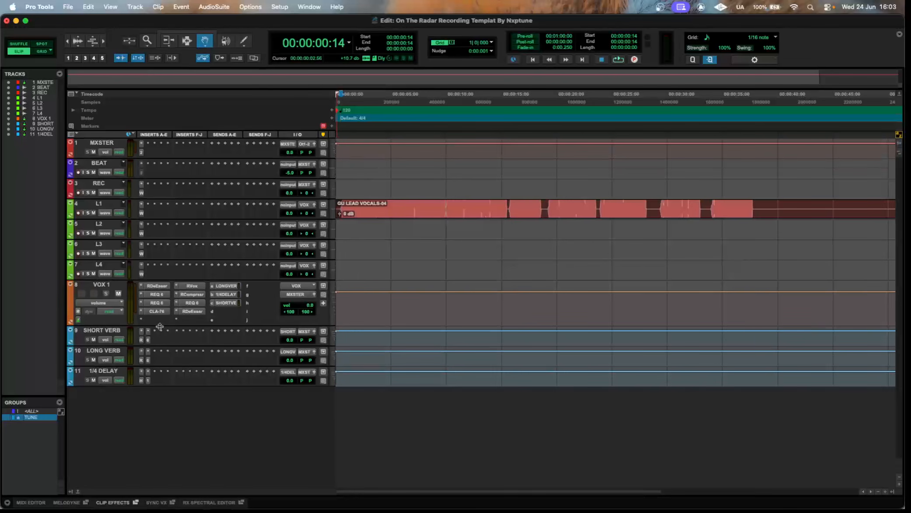
{"action": "left_click", "coordinate": [141, 341]}
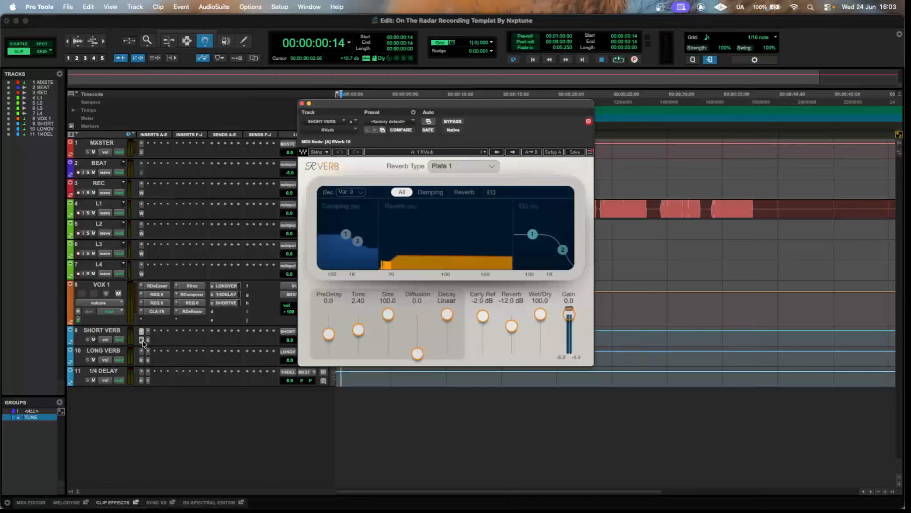
{"action": "left_click", "coordinate": [148, 341]}
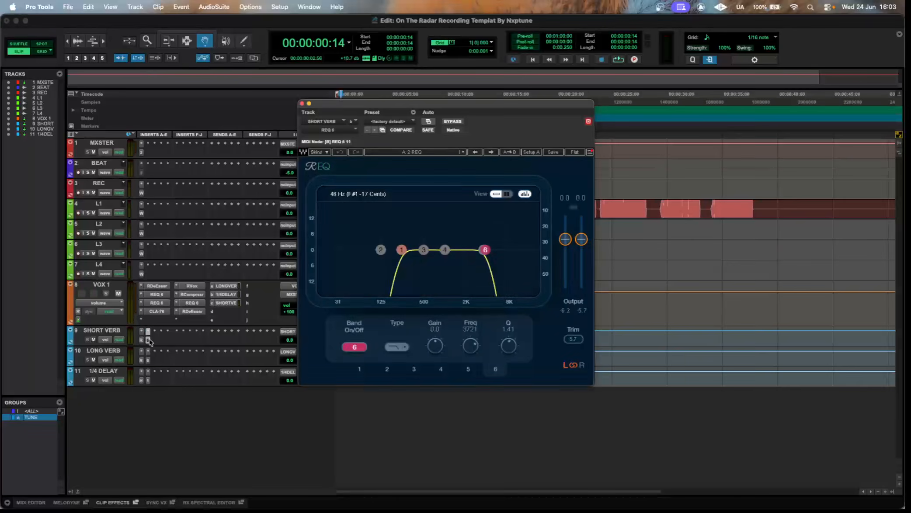
{"action": "left_click", "coordinate": [142, 361]}
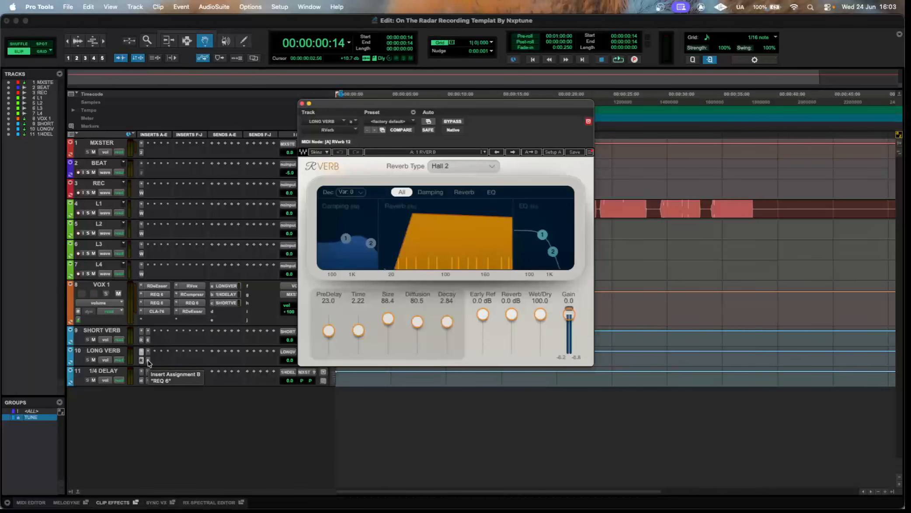
{"action": "left_click", "coordinate": [148, 361]}
{"action": "left_click", "coordinate": [142, 381]}
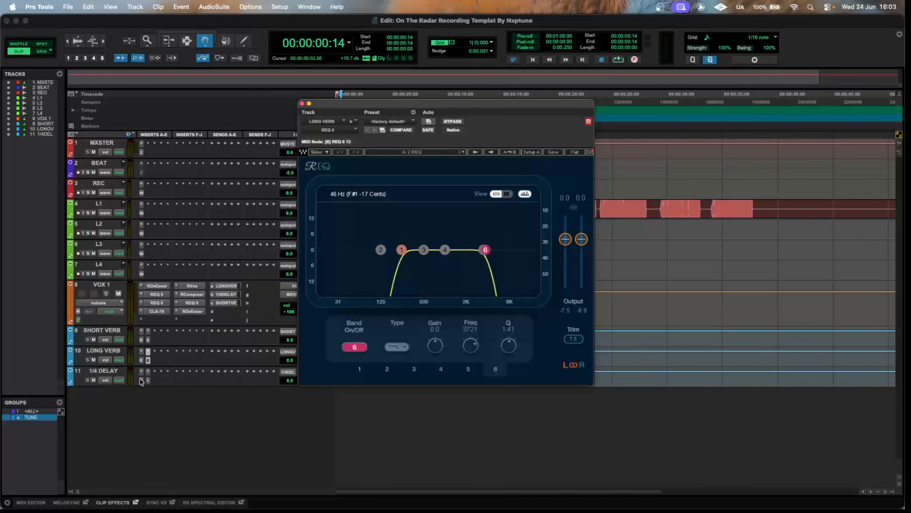
{"action": "left_click", "coordinate": [148, 381]}
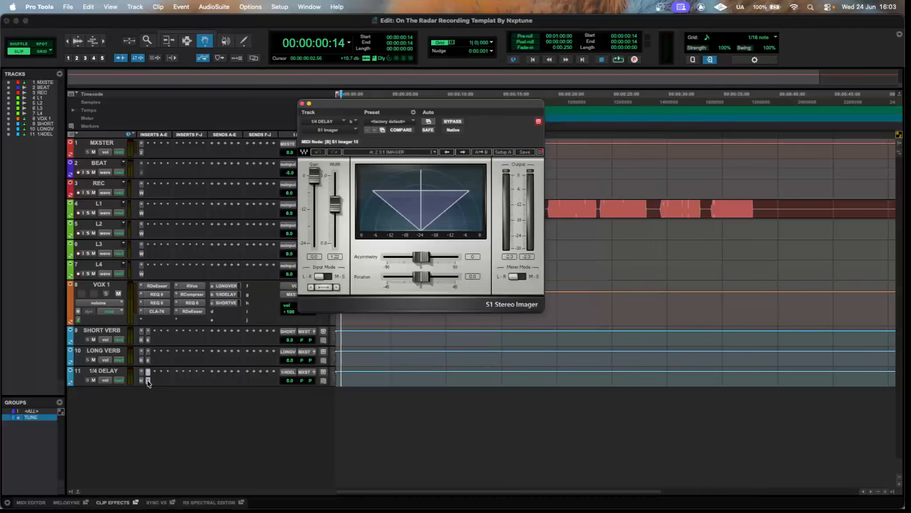
{"action": "left_click", "coordinate": [149, 380]}
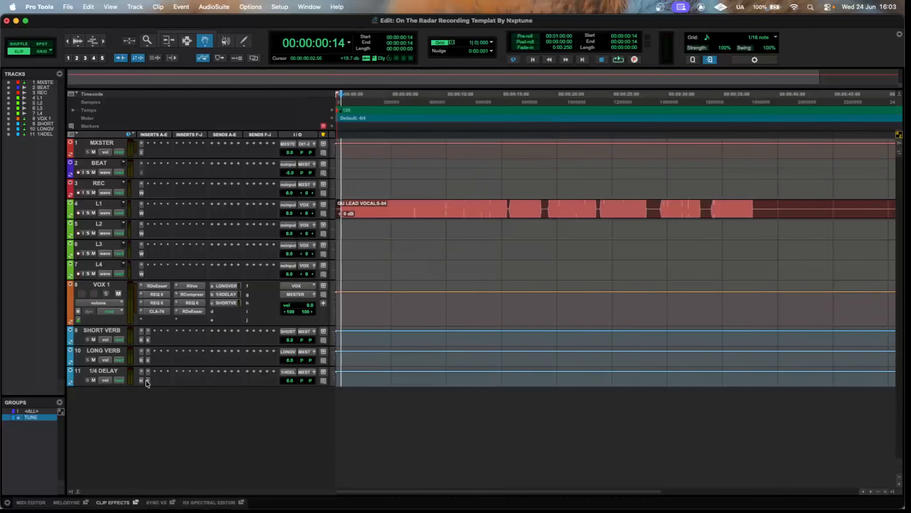
Play the lead vocal from the start and check the metering of VOX 1's RCompressor, RVox and CLA-76.
{"action": "left_click", "coordinate": [338, 139]}
{"action": "key", "text": "space"}
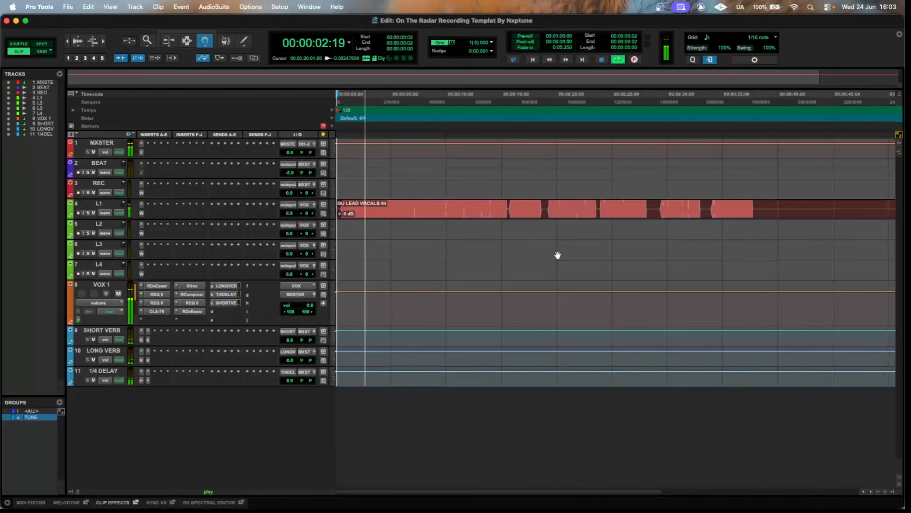
{"action": "left_click", "coordinate": [204, 296]}
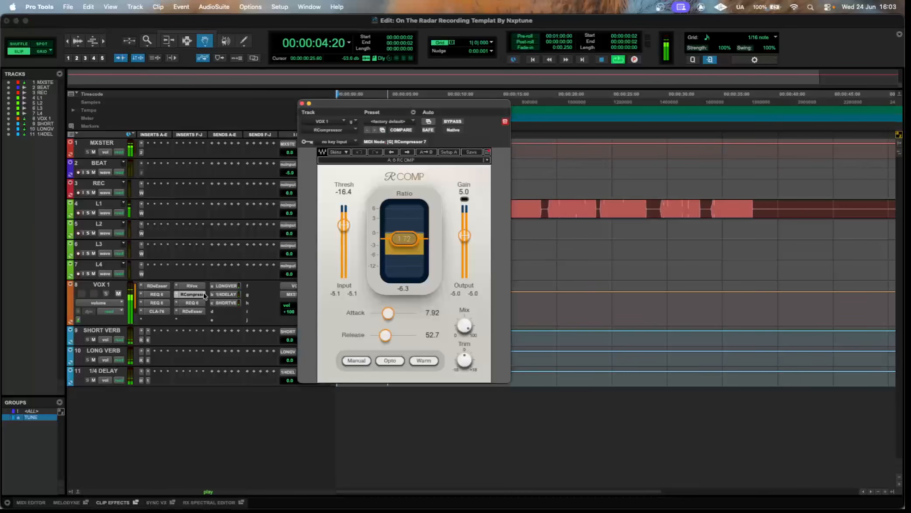
{"action": "left_click", "coordinate": [204, 296]}
{"action": "left_click", "coordinate": [204, 287]}
{"action": "left_click", "coordinate": [204, 287]}
{"action": "left_click", "coordinate": [161, 314]}
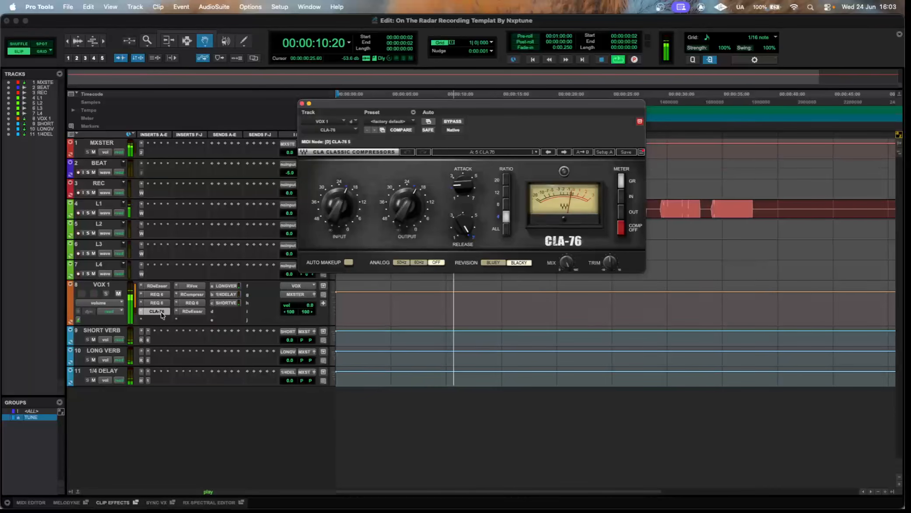
{"action": "key", "text": "space"}
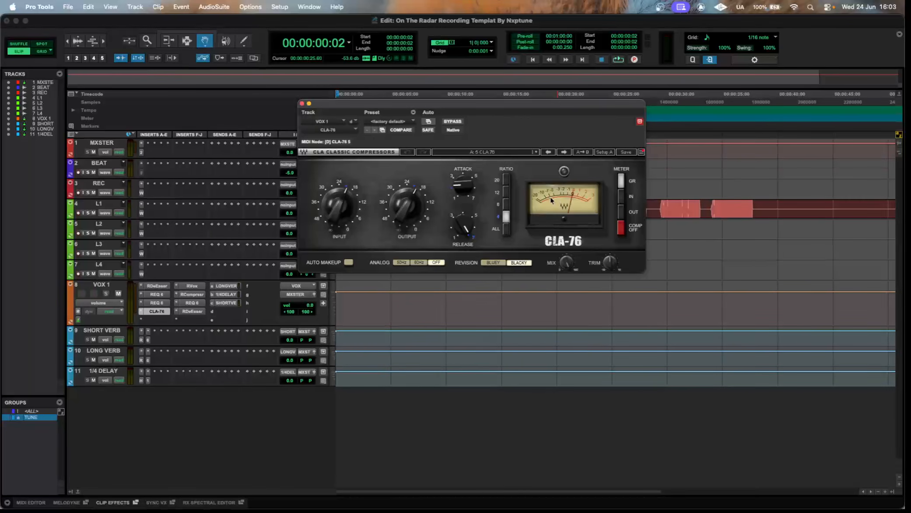
{"action": "left_click", "coordinate": [192, 294]}
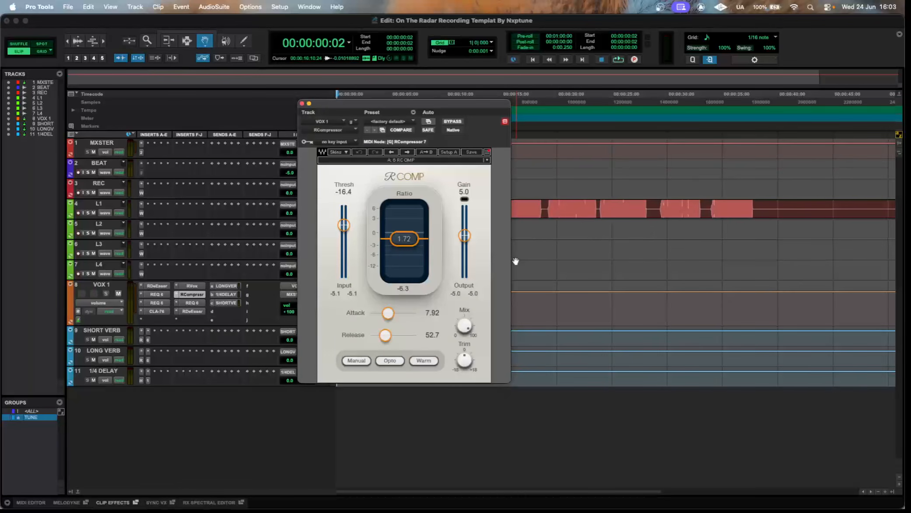
{"action": "left_click", "coordinate": [301, 103]}
Start playback and lower the clip gain of the lead vocal on L1 to -11.3 dB.
{"action": "key", "text": "space"}
{"action": "left_click", "coordinate": [339, 215]}
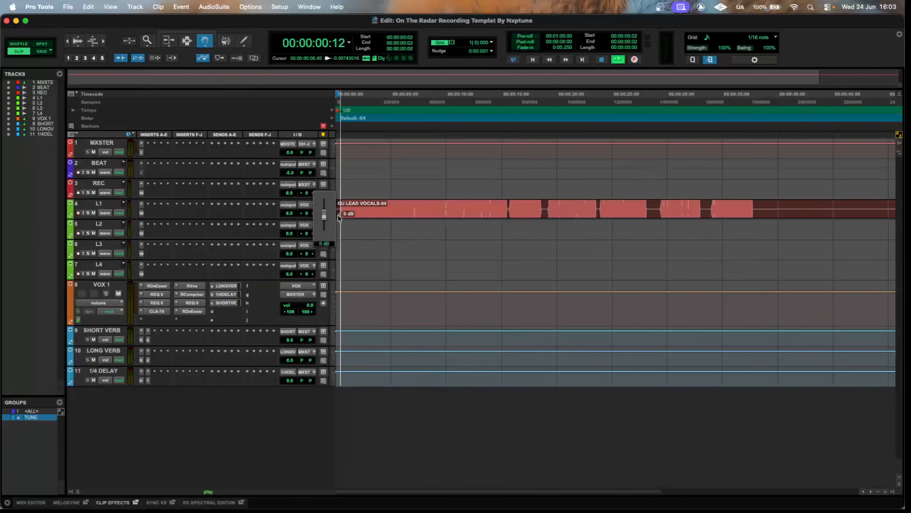
{"action": "left_click_drag", "start_coordinate": [340, 218], "coordinate": [340, 224]}
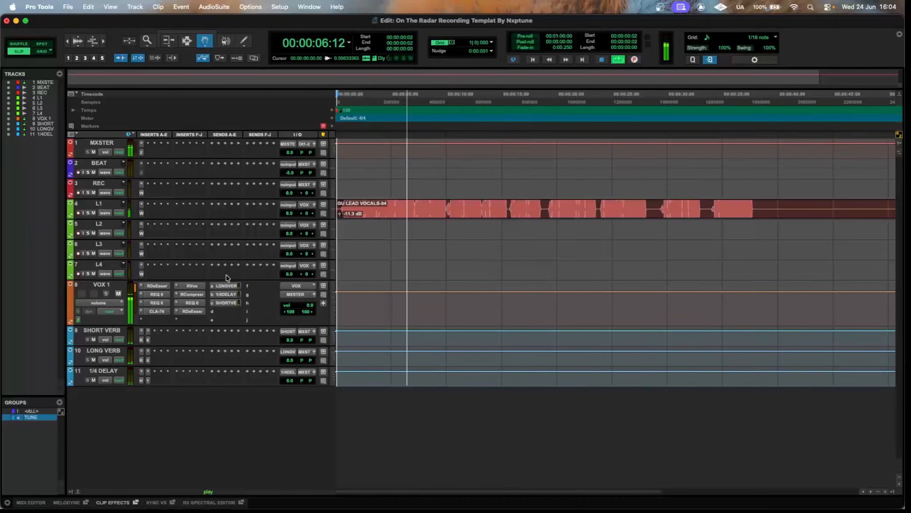
Check how RCompressor and CLA-76 on VOX 1 react to the quieter vocal clip, and stop playback.
{"action": "left_click", "coordinate": [192, 295]}
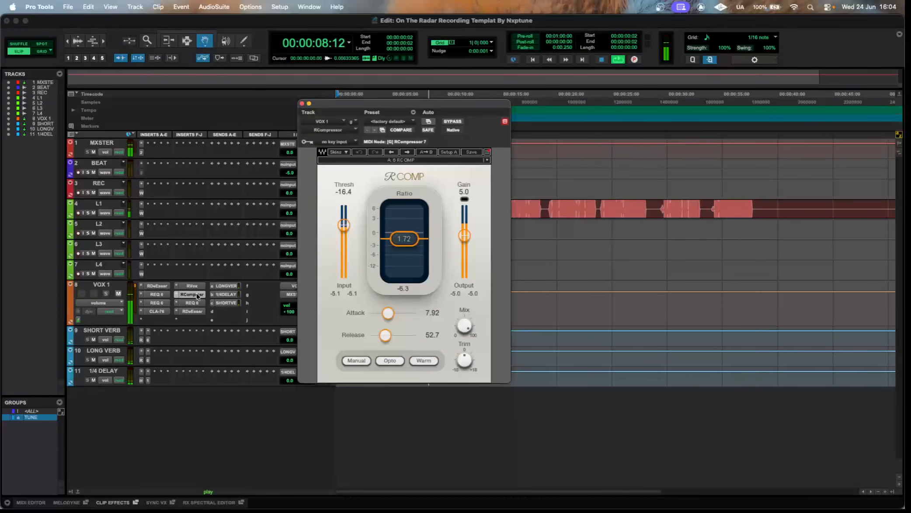
{"action": "left_click", "coordinate": [193, 294]}
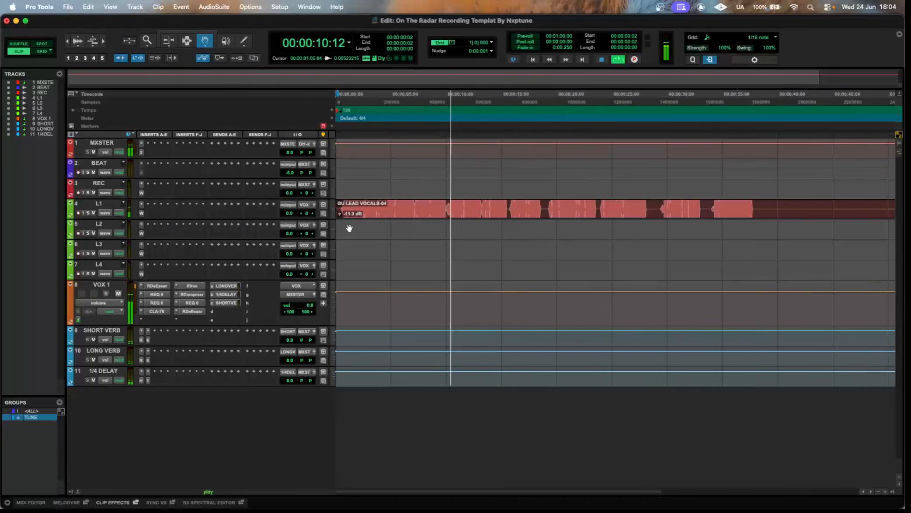
{"action": "left_click", "coordinate": [156, 312]}
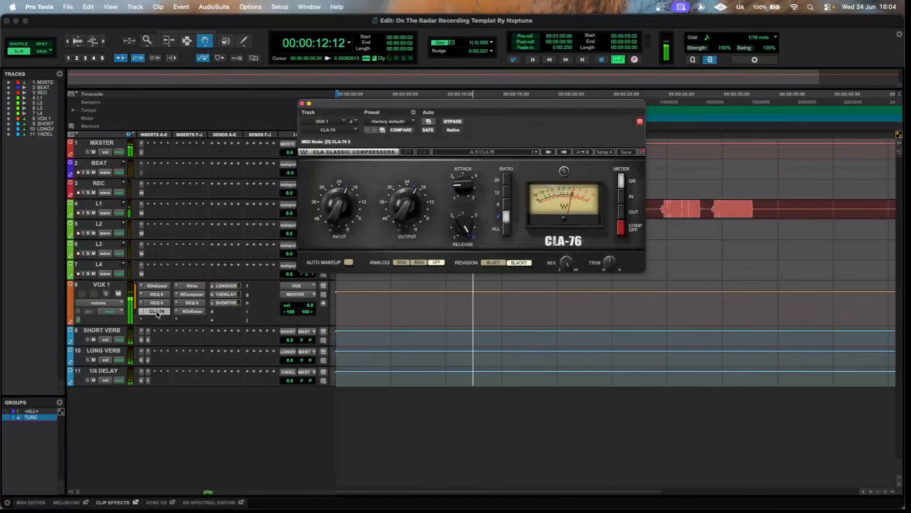
{"action": "left_click", "coordinate": [156, 311]}
{"action": "key", "text": "space"}
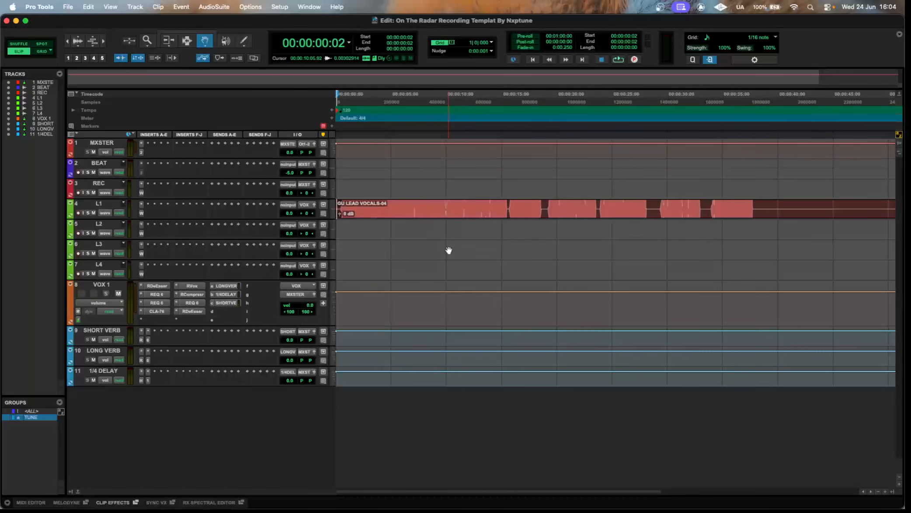
Select the lead vocal clip on L1 and route the REC track's output to the stereo VOX bus.
{"action": "mouse_move", "coordinate": [341, 213]}
{"action": "left_mouse_down"}
{"action": "mouse_move", "coordinate": [341, 197]}
{"action": "mouse_move", "coordinate": [350, 213]}
{"action": "left_mouse_up"}
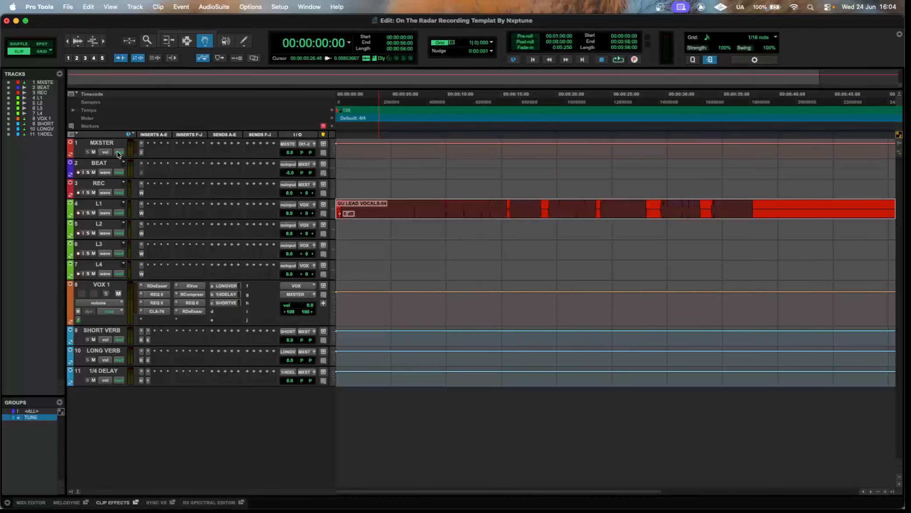
{"action": "left_click", "coordinate": [306, 186]}
{"action": "left_click", "coordinate": [317, 168]}
{"action": "type", "text": "vox"}
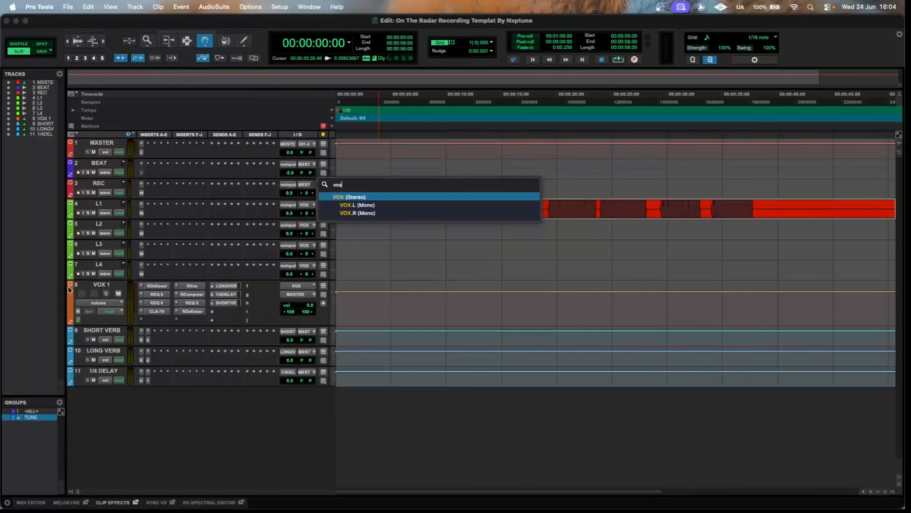
{"action": "key", "text": "Return"}
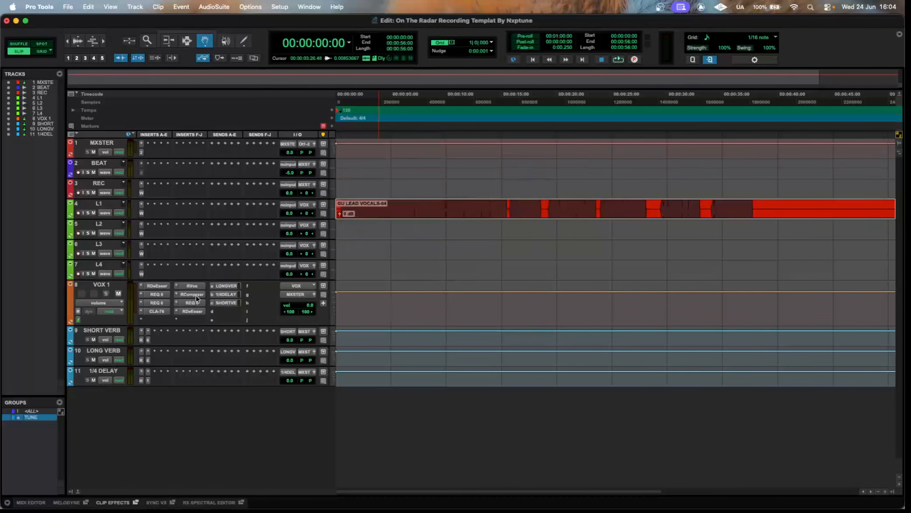
Move the lead vocal clip from L1 up to the REC track and play it briefly.
{"action": "left_click_drag", "start_coordinate": [423, 207], "coordinate": [424, 189]}
{"action": "key", "text": "space"}
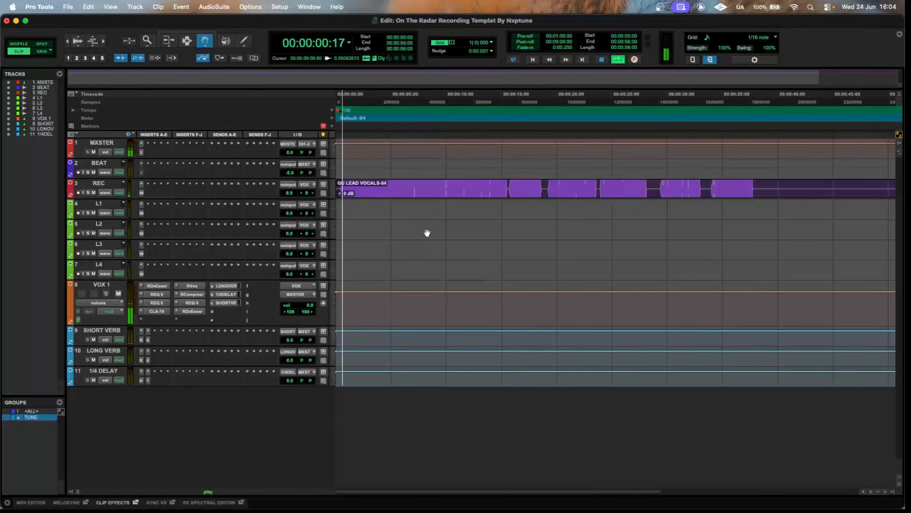
{"action": "key", "text": "space"}
Undo the clip's move to REC and route the REC track's output back to the MXSTER bus.
{"action": "key", "text": "super+z"}
{"action": "left_click", "coordinate": [308, 184]}
{"action": "type", "text": "mx"}
{"action": "key", "text": "Return"}
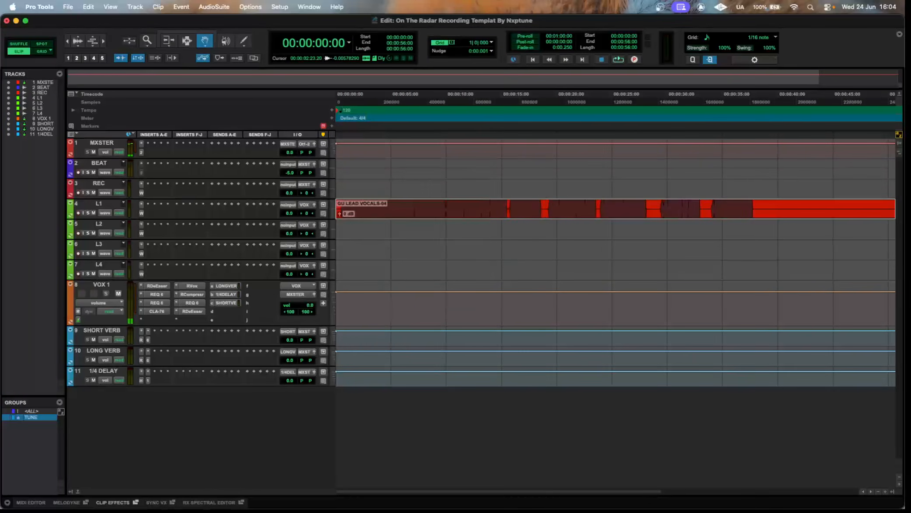
Clear the clip selection and reduce the VOX 1 track's height to match the other tracks.
{"action": "left_click", "coordinate": [373, 230]}
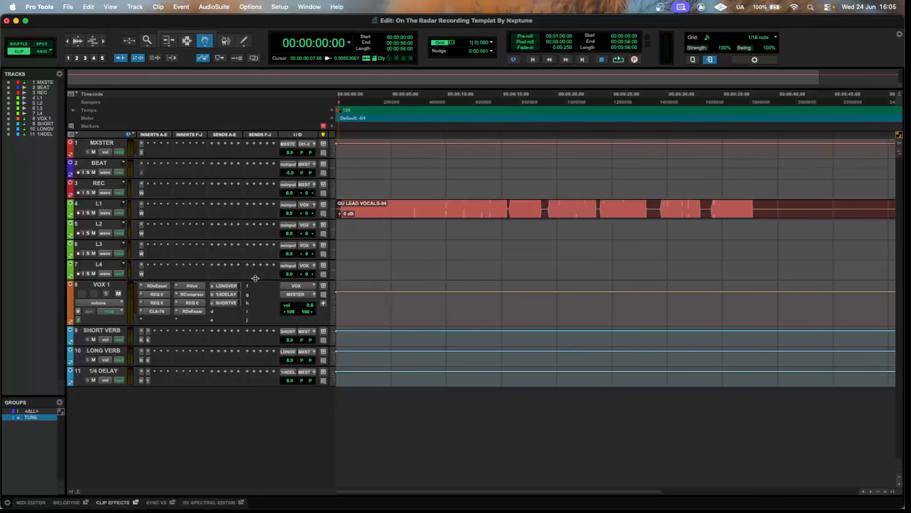
{"action": "left_click_drag", "start_coordinate": [297, 326], "coordinate": [297, 300]}
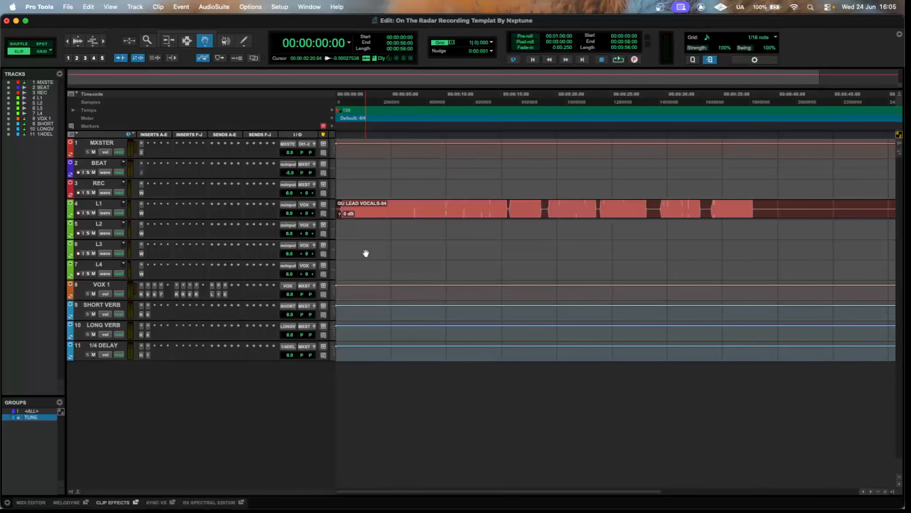